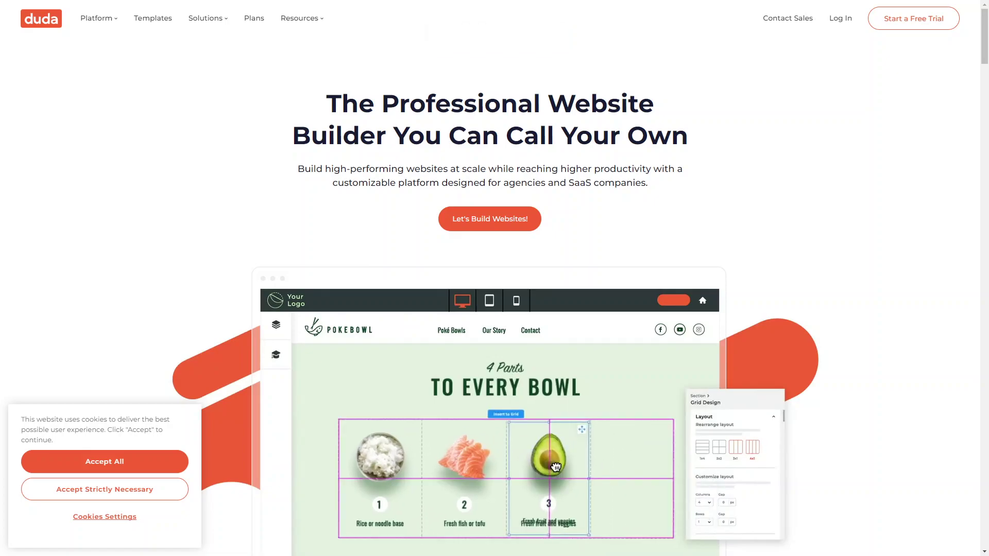
Look over the Duda home page's builder preview and customer logos, and open the website templates gallery.
{"action": "scroll", "coordinate": [495, 309], "scroll_direction": "down", "scroll_amount": 1}
{"action": "scroll", "coordinate": [494, 308], "scroll_direction": "down", "scroll_amount": 8}
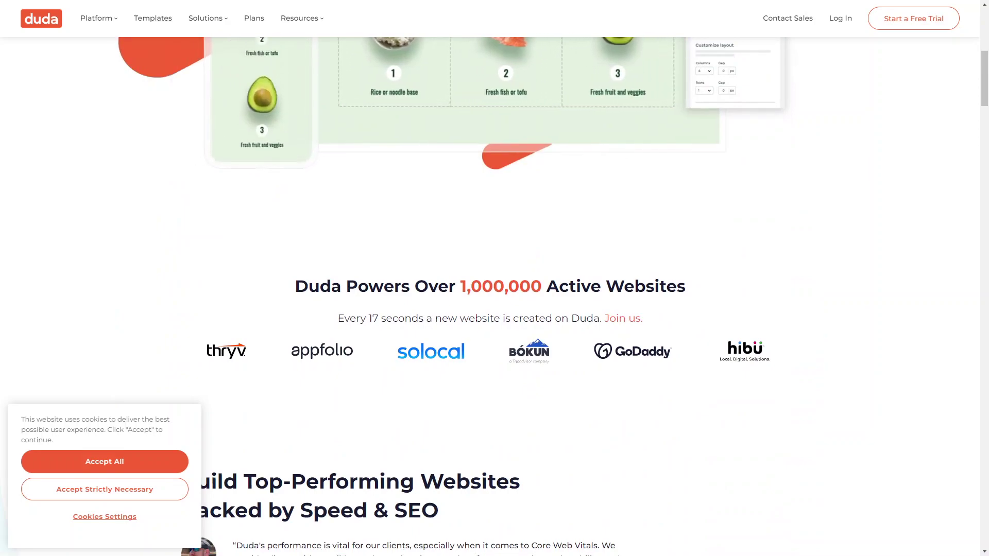
{"action": "scroll", "coordinate": [495, 309], "scroll_direction": "up", "scroll_amount": 1}
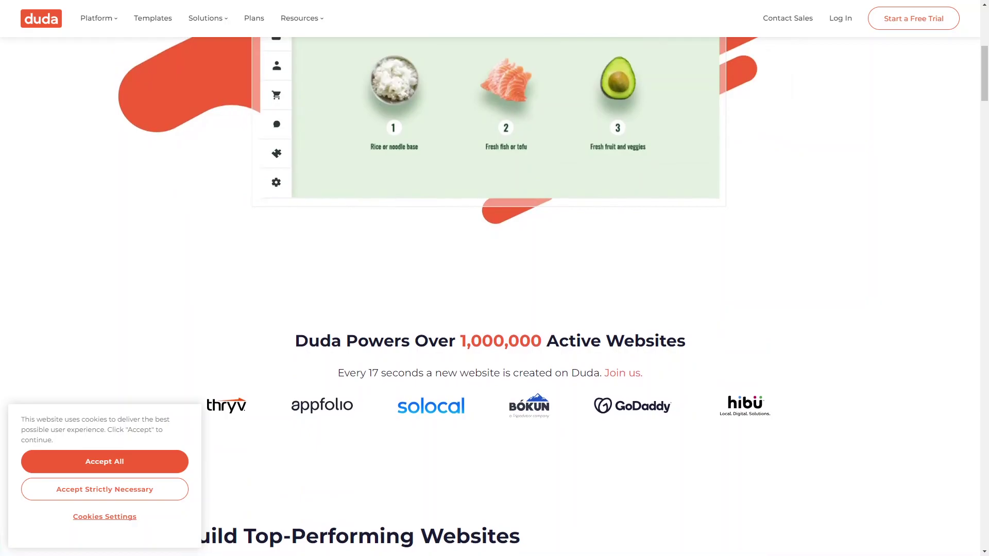
{"action": "scroll", "coordinate": [494, 309], "scroll_direction": "up", "scroll_amount": 7}
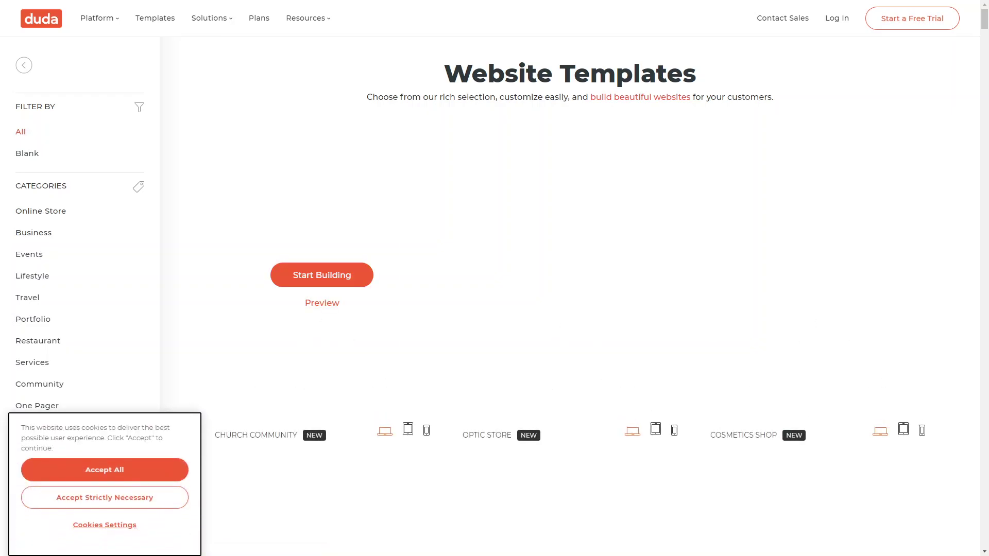
Browse the full website template gallery for available designs.
{"action": "scroll", "coordinate": [569, 278], "scroll_direction": "down", "scroll_amount": 1}
{"action": "scroll", "coordinate": [495, 278], "scroll_direction": "down", "scroll_amount": 1}
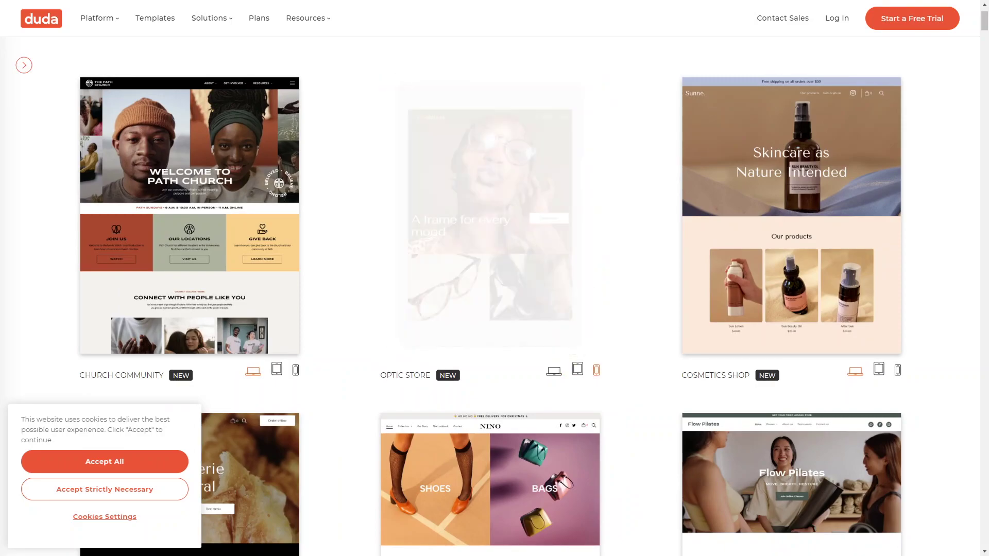
{"action": "scroll", "coordinate": [494, 288], "scroll_direction": "down", "scroll_amount": 5}
{"action": "scroll", "coordinate": [490, 164], "scroll_direction": "down", "scroll_amount": 6}
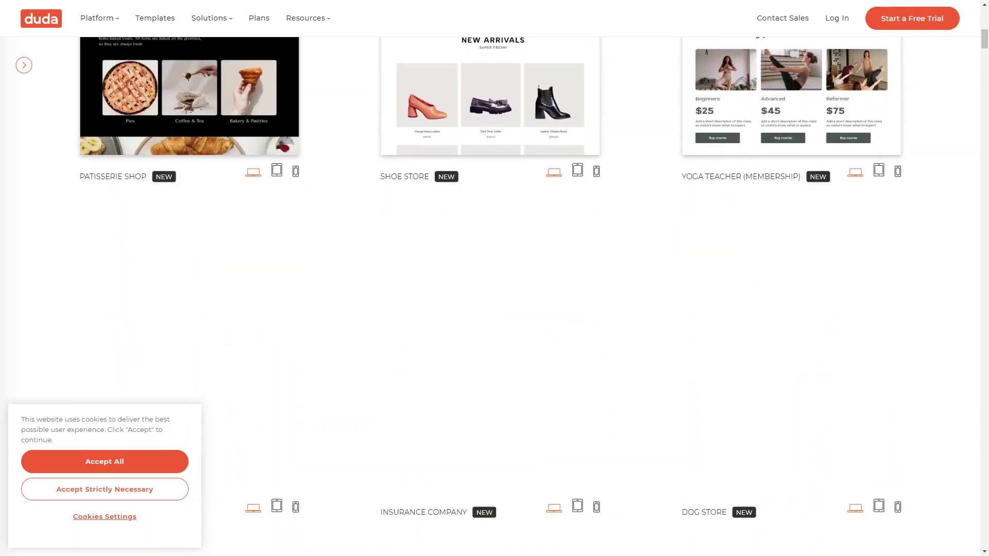
{"action": "scroll", "coordinate": [490, 164], "scroll_direction": "up", "scroll_amount": 3}
{"action": "scroll", "coordinate": [489, 165], "scroll_direction": "up", "scroll_amount": 10}
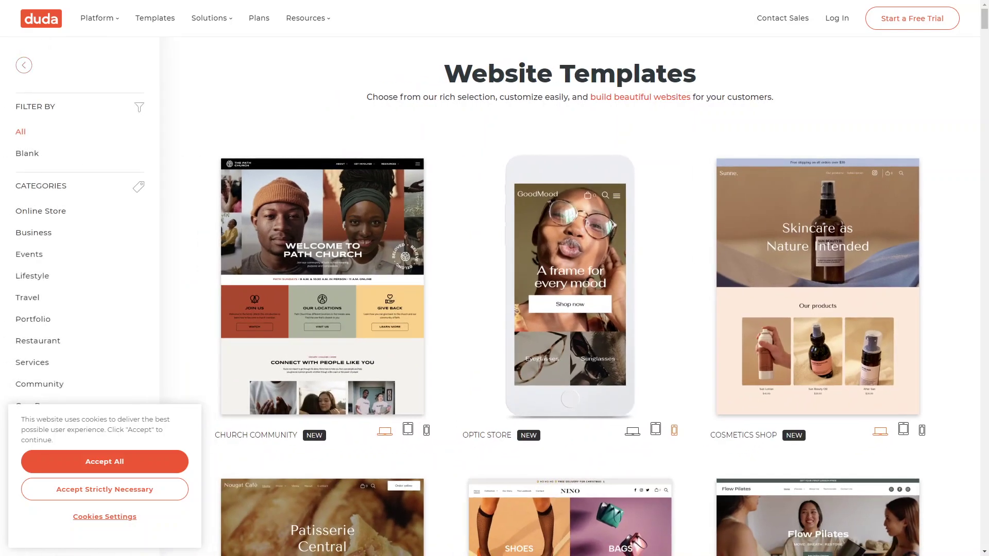
Accept all cookies on the website templates page.
{"action": "mouse_move", "coordinate": [818, 288]}
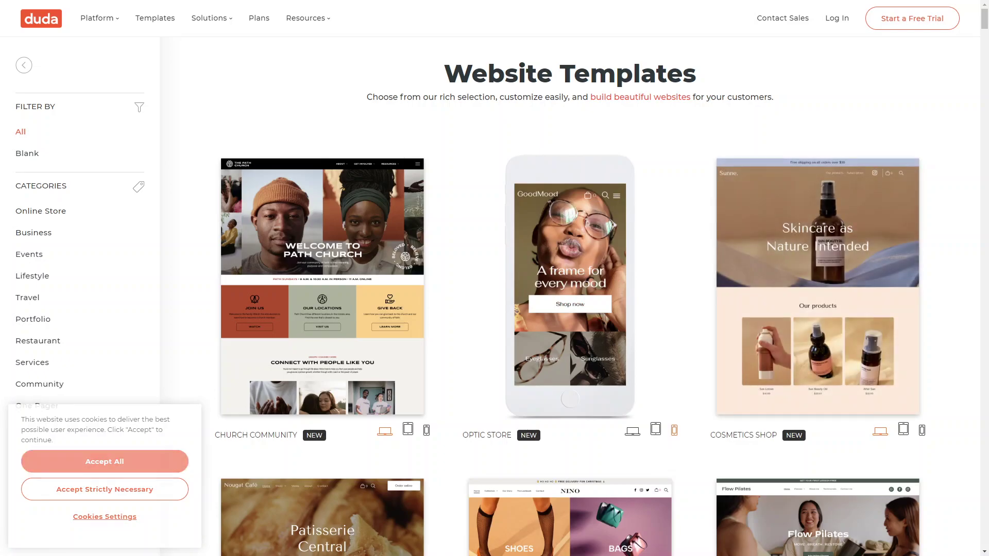
{"action": "left_click", "coordinate": [105, 462]}
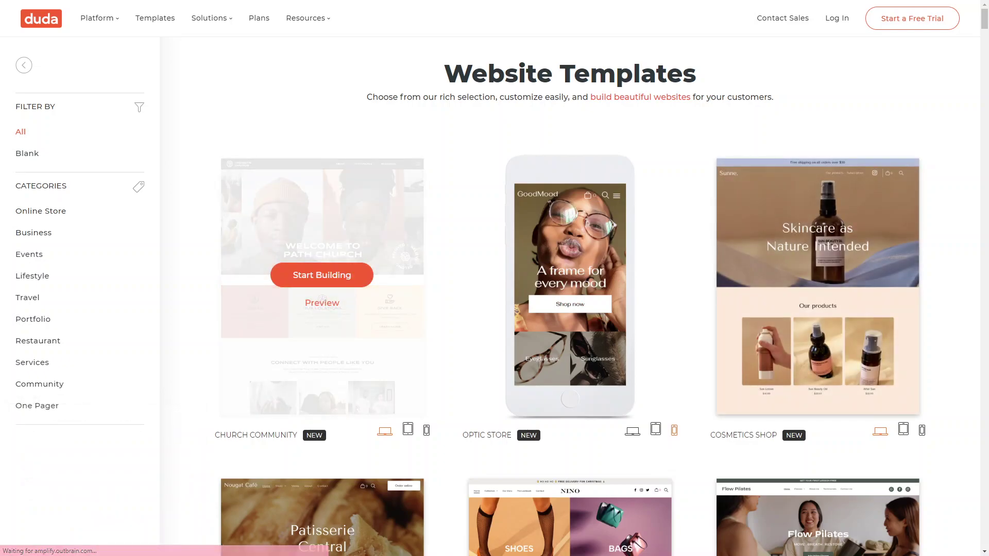
{"action": "scroll", "coordinate": [495, 278], "scroll_direction": "down", "scroll_amount": 1}
{"action": "scroll", "coordinate": [570, 407], "scroll_direction": "down", "scroll_amount": 3}
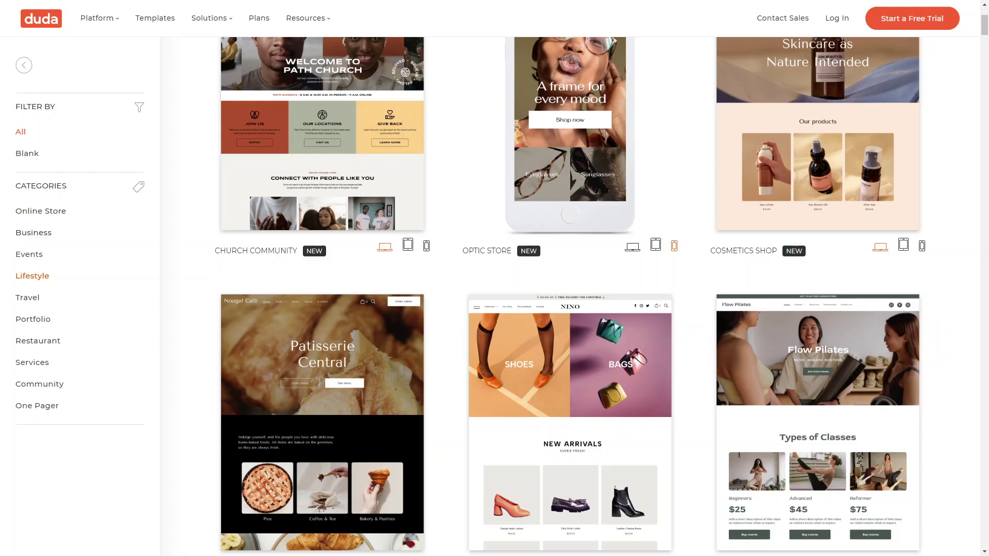
Filter the templates by the Lifestyle category and look through the designs.
{"action": "left_click", "coordinate": [32, 276]}
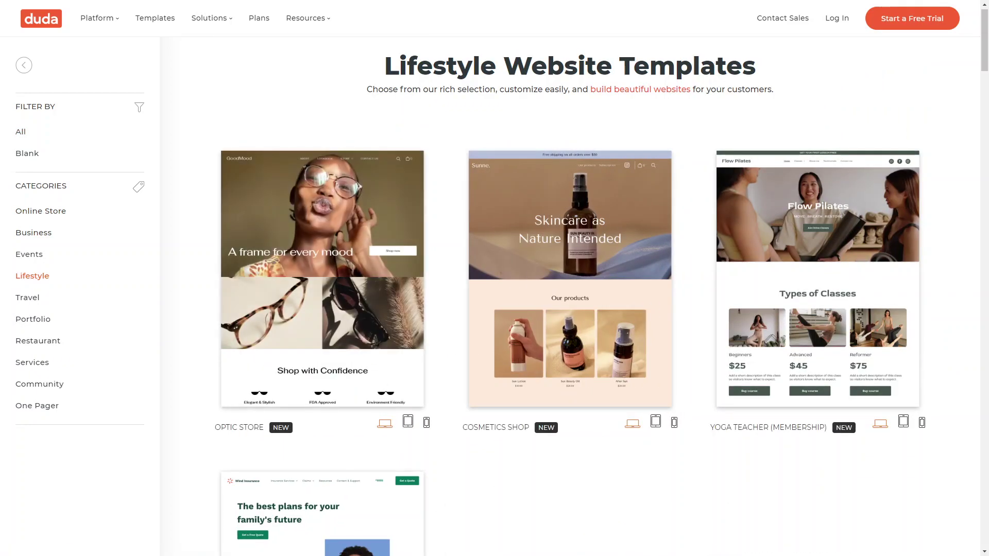
{"action": "scroll", "coordinate": [569, 206], "scroll_direction": "down", "scroll_amount": 8}
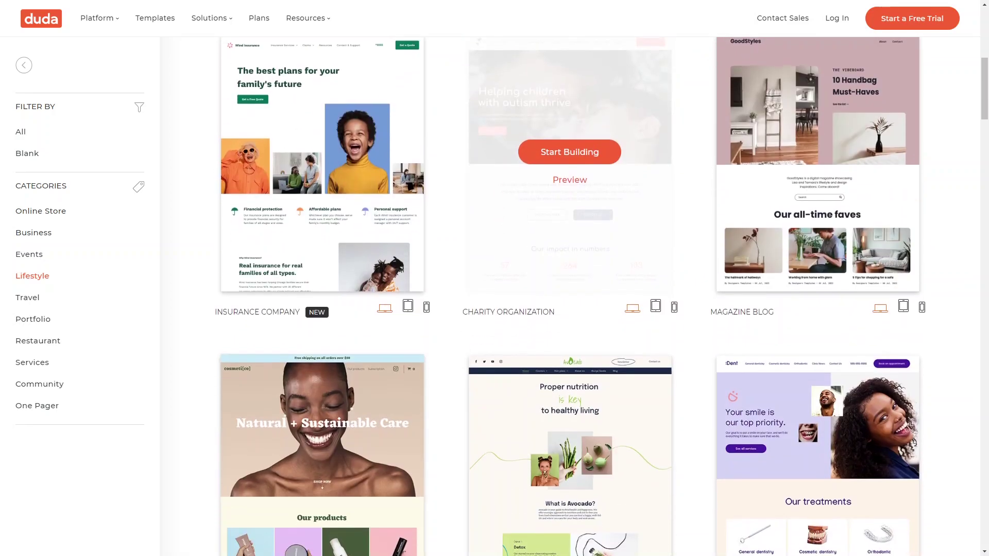
{"action": "scroll", "coordinate": [569, 231], "scroll_direction": "down", "scroll_amount": 3}
{"action": "scroll", "coordinate": [569, 231], "scroll_direction": "up", "scroll_amount": 10}
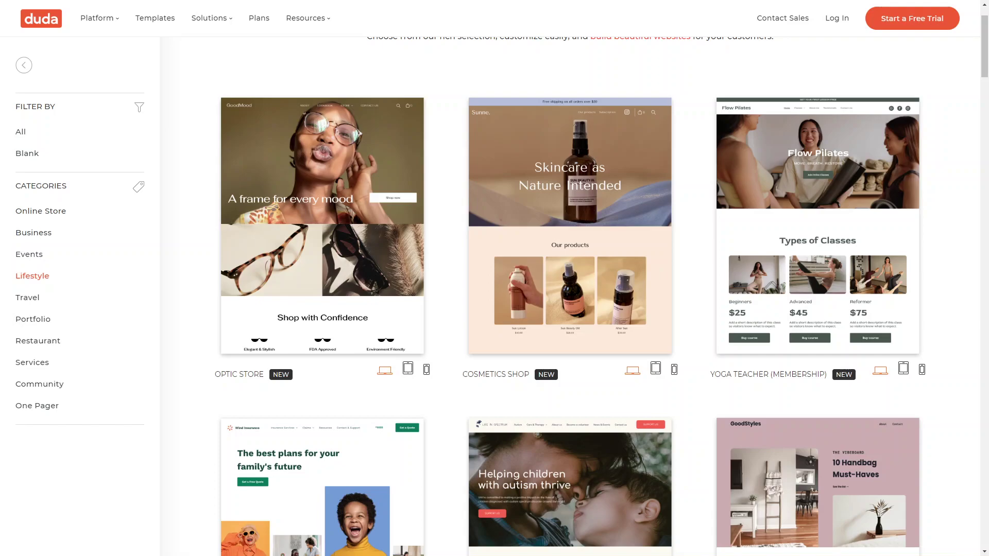
Filter the templates by the One Pager category and review its landing page designs.
{"action": "left_click", "coordinate": [37, 405]}
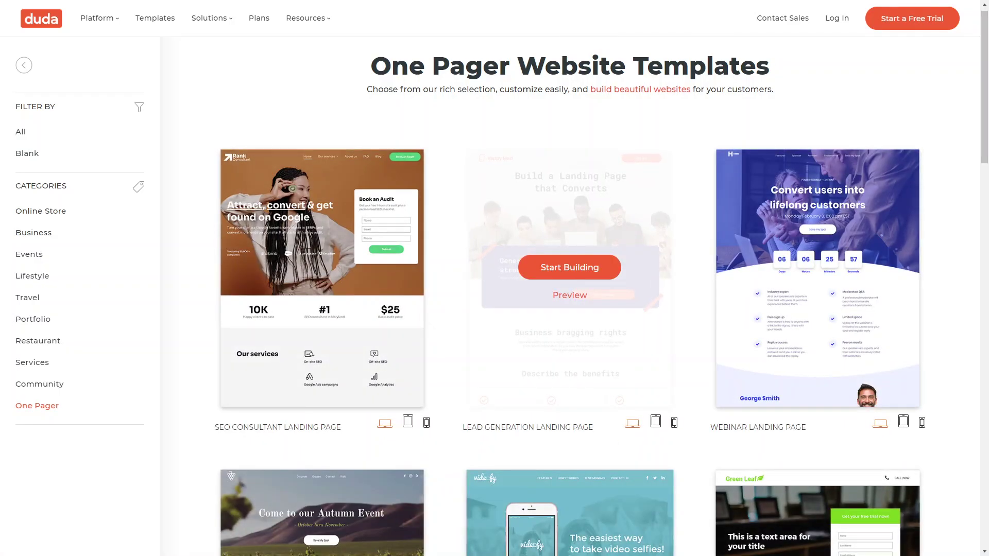
{"action": "scroll", "coordinate": [570, 268], "scroll_direction": "down", "scroll_amount": 7}
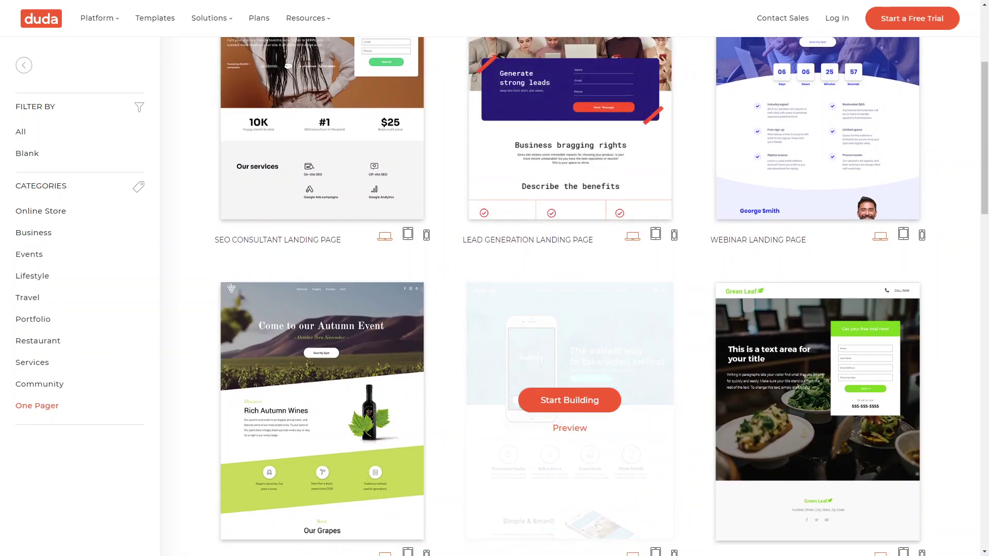
{"action": "scroll", "coordinate": [570, 267], "scroll_direction": "down", "scroll_amount": 6}
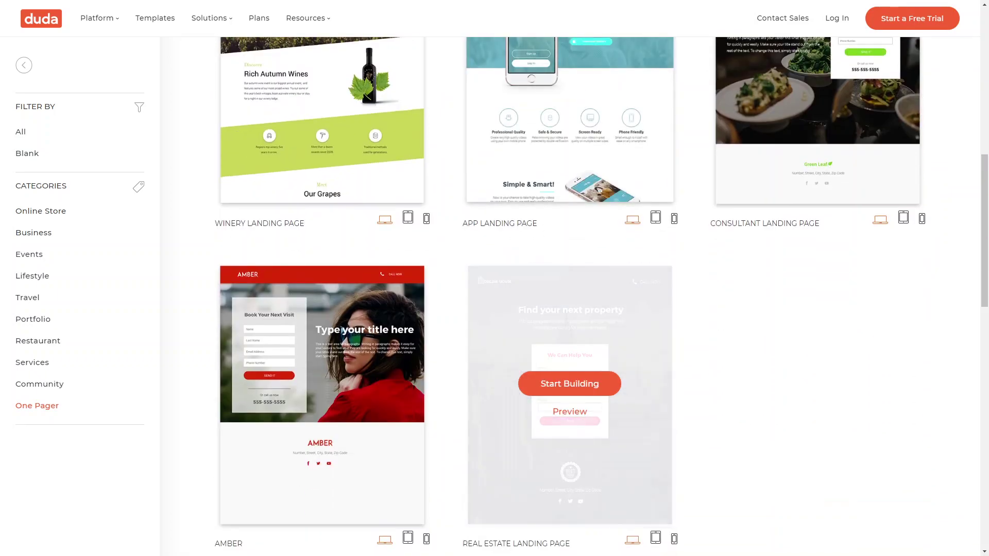
{"action": "scroll", "coordinate": [569, 242], "scroll_direction": "up", "scroll_amount": 12}
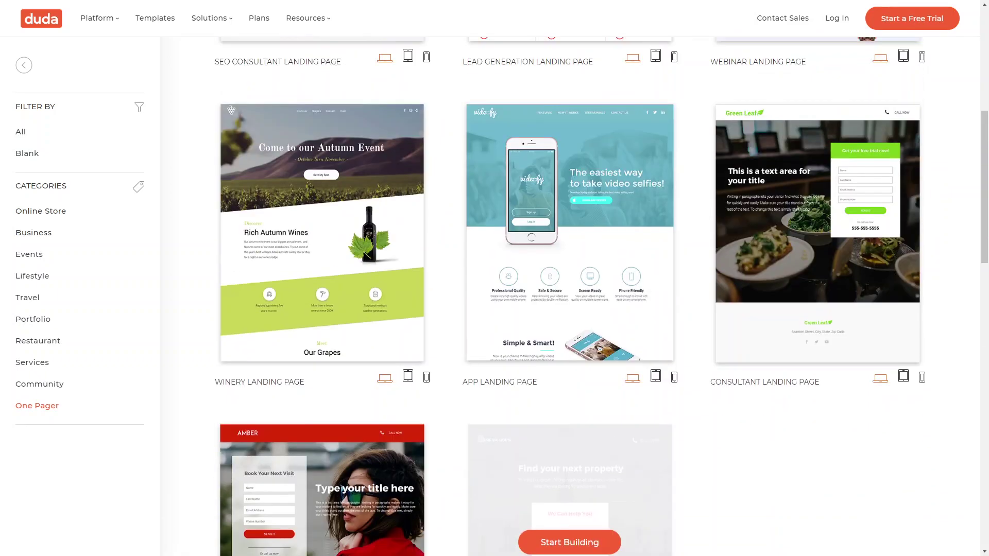
{"action": "scroll", "coordinate": [569, 268], "scroll_direction": "up", "scroll_amount": 1}
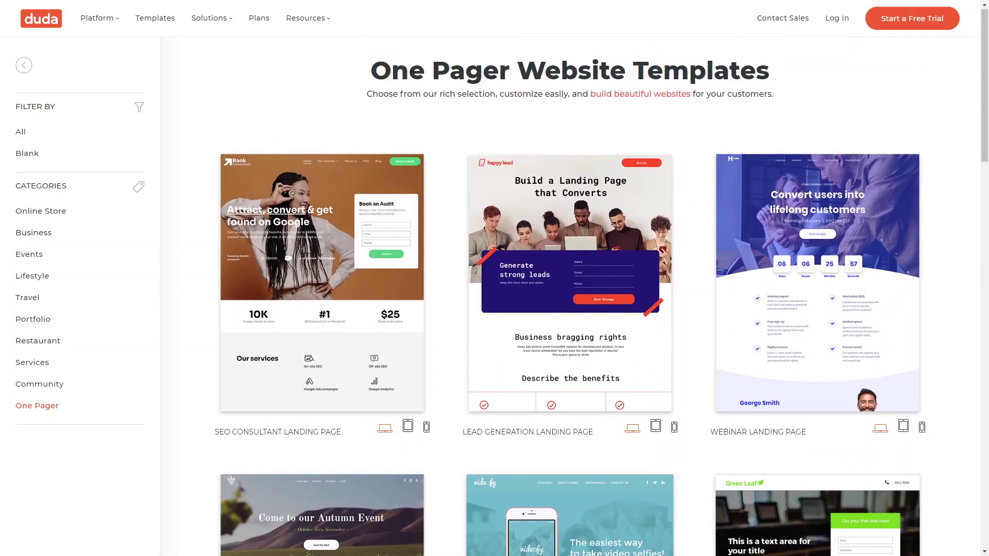
Return to the Lifestyle templates and open a preview of the Charity Organization template.
{"action": "left_click", "coordinate": [32, 275]}
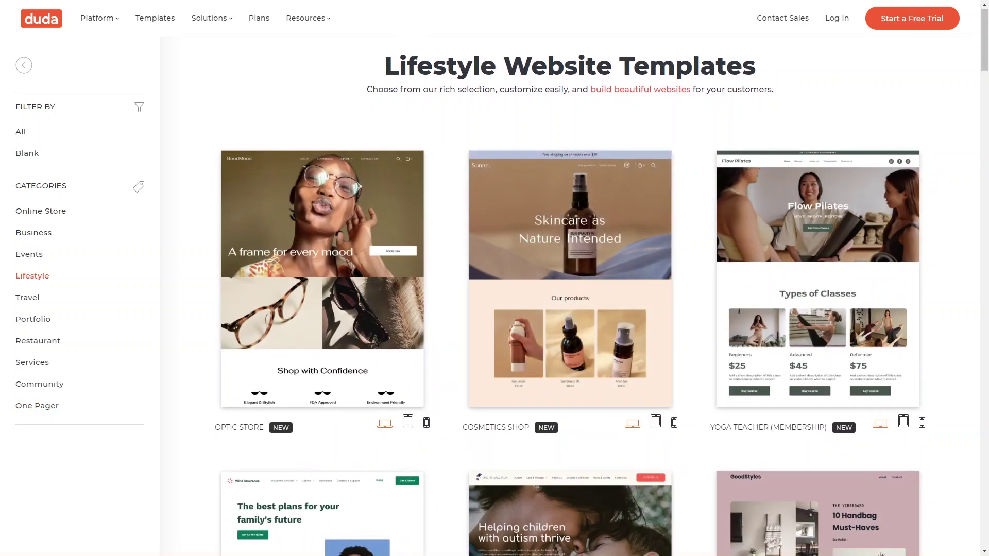
{"action": "scroll", "coordinate": [569, 401], "scroll_direction": "down", "scroll_amount": 4}
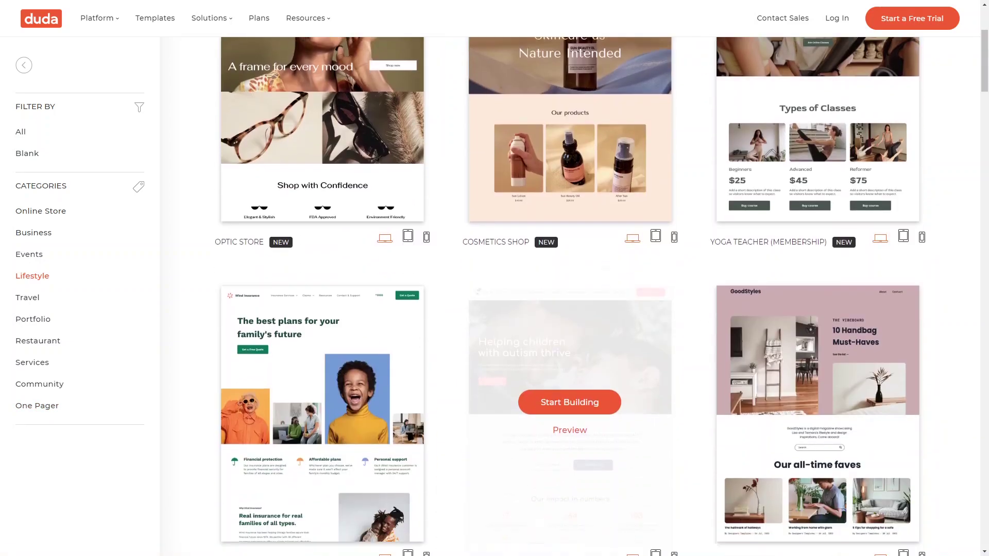
{"action": "scroll", "coordinate": [570, 402], "scroll_direction": "down", "scroll_amount": 3}
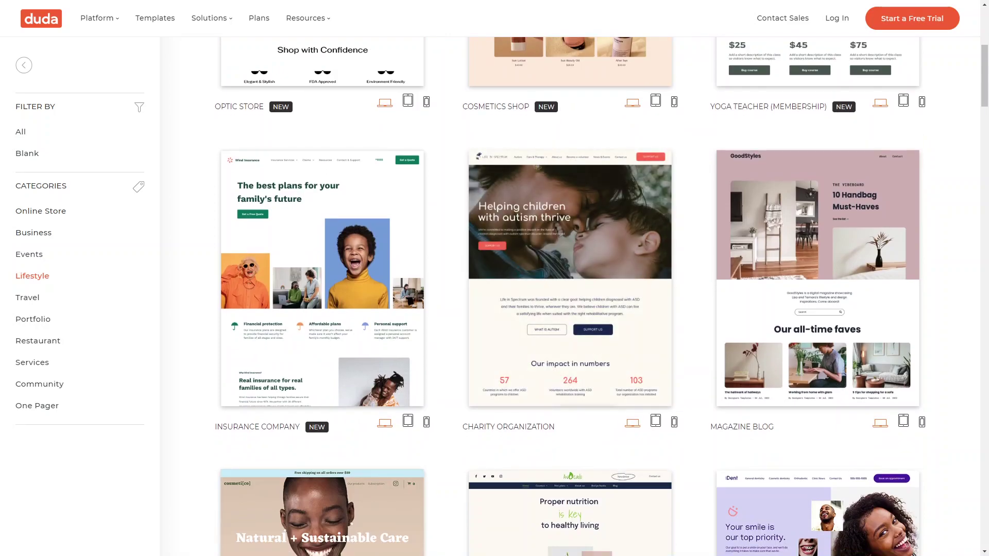
{"action": "scroll", "coordinate": [569, 296], "scroll_direction": "down", "scroll_amount": 1}
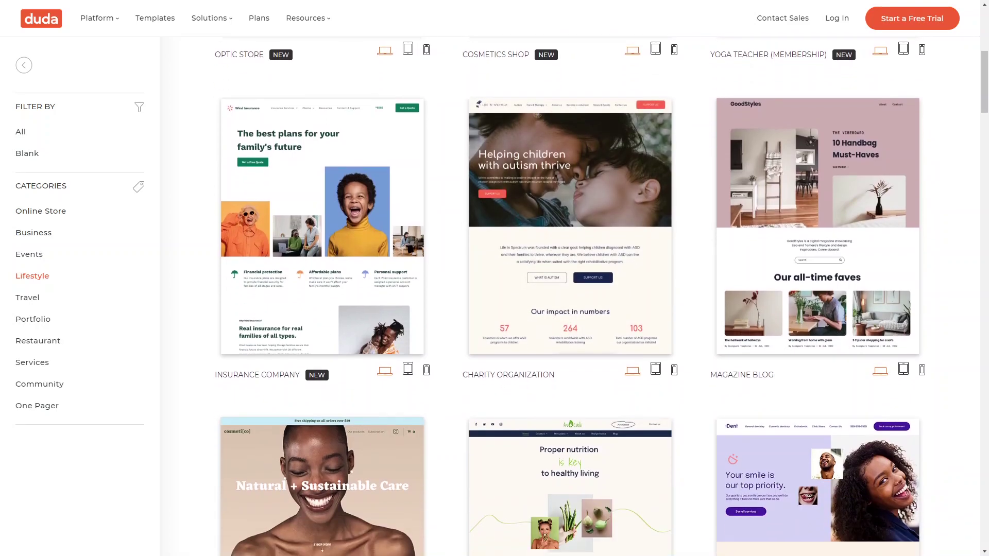
{"action": "scroll", "coordinate": [569, 296], "scroll_direction": "down", "scroll_amount": 3}
{"action": "scroll", "coordinate": [570, 297], "scroll_direction": "up", "scroll_amount": 5}
{"action": "mouse_move", "coordinate": [569, 297]}
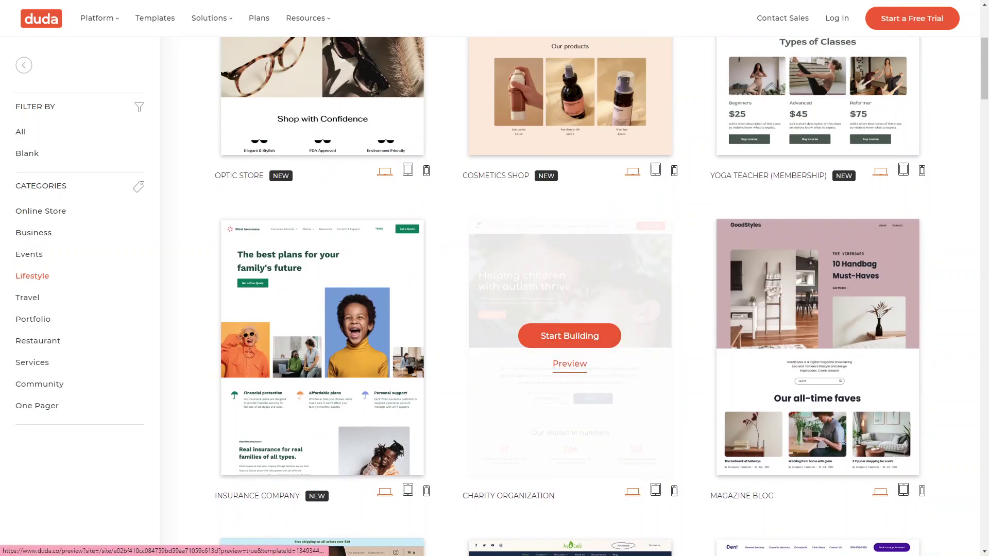
{"action": "left_click", "coordinate": [569, 364]}
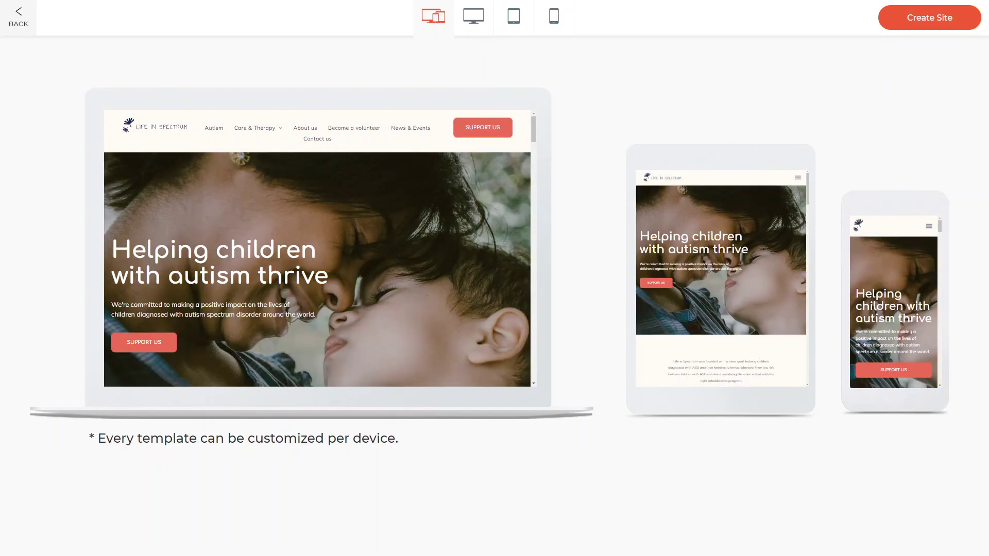
Examine the Charity Organization template's home page in the desktop preview.
{"action": "left_click", "coordinate": [473, 16]}
{"action": "scroll", "coordinate": [494, 296], "scroll_direction": "down", "scroll_amount": 10}
{"action": "scroll", "coordinate": [494, 296], "scroll_direction": "down", "scroll_amount": 15}
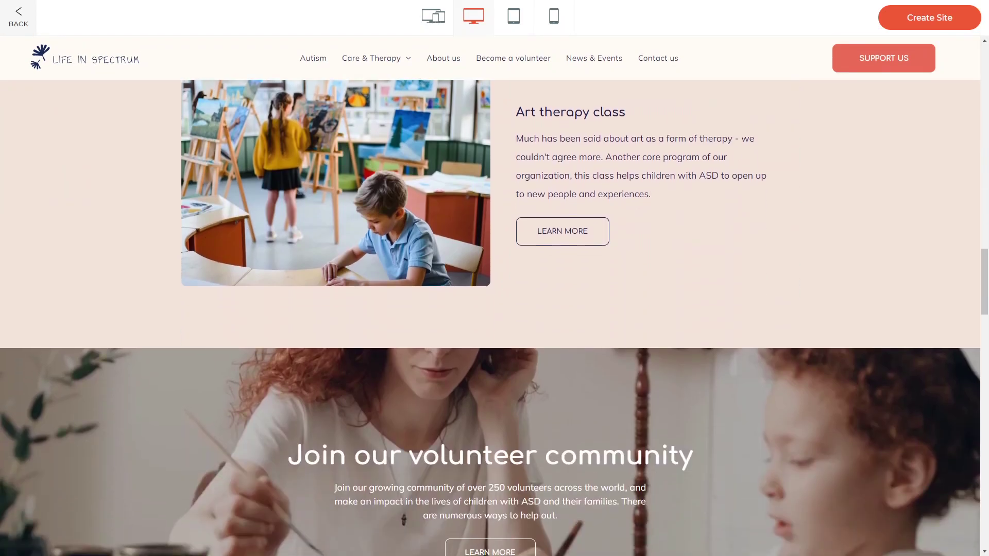
{"action": "scroll", "coordinate": [494, 296], "scroll_direction": "up", "scroll_amount": 16}
Check the Charity Organization template in the tablet and mobile previews and leave the preview.
{"action": "left_click", "coordinate": [514, 16]}
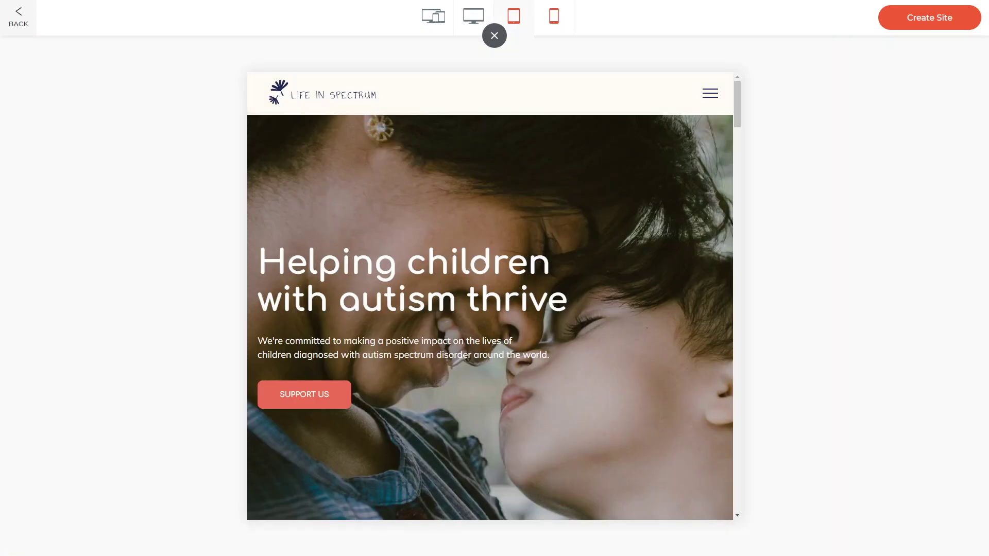
{"action": "left_click", "coordinate": [553, 16]}
{"action": "scroll", "coordinate": [489, 219], "scroll_direction": "down", "scroll_amount": 5}
{"action": "scroll", "coordinate": [490, 219], "scroll_direction": "up", "scroll_amount": 5}
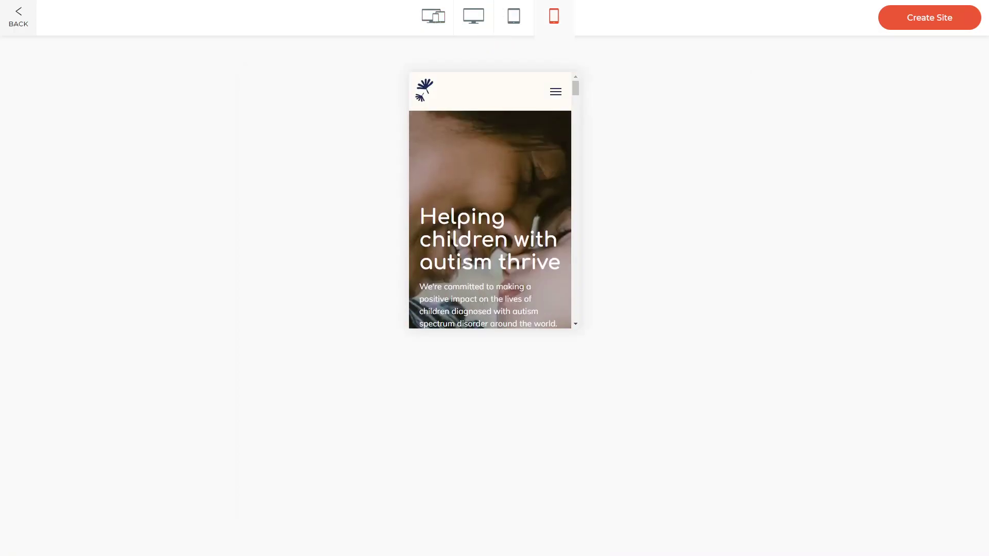
{"action": "left_click", "coordinate": [495, 24]}
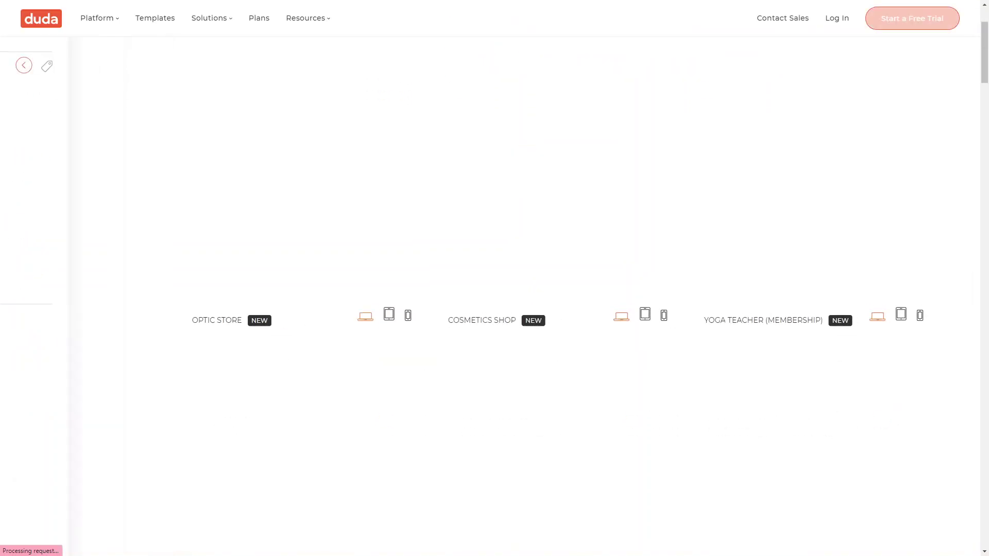
Open the 14-day free trial sign-up form and go to the first name field.
{"action": "scroll", "coordinate": [490, 260], "scroll_direction": "down", "scroll_amount": 2}
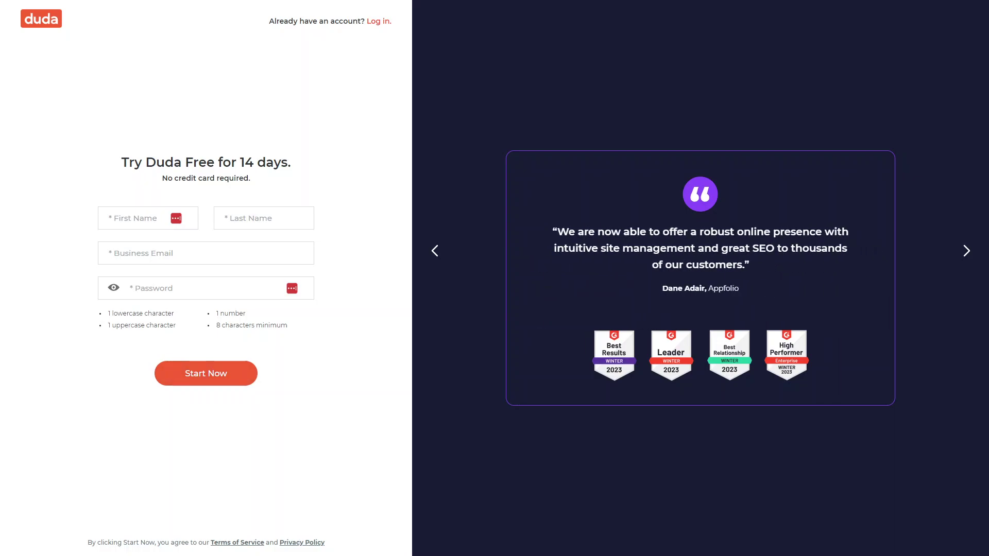
{"action": "left_click", "coordinate": [133, 218]}
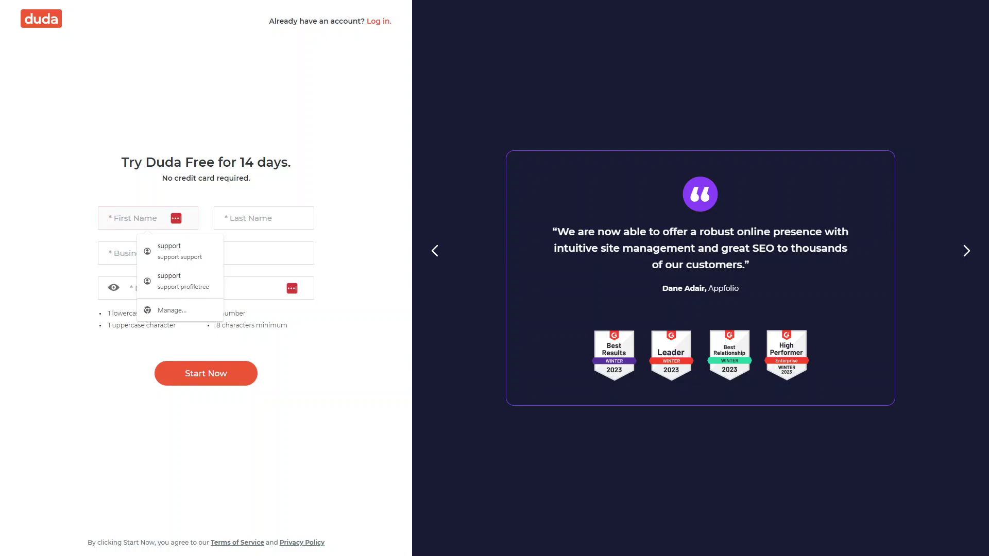
{"action": "key", "text": "Escape"}
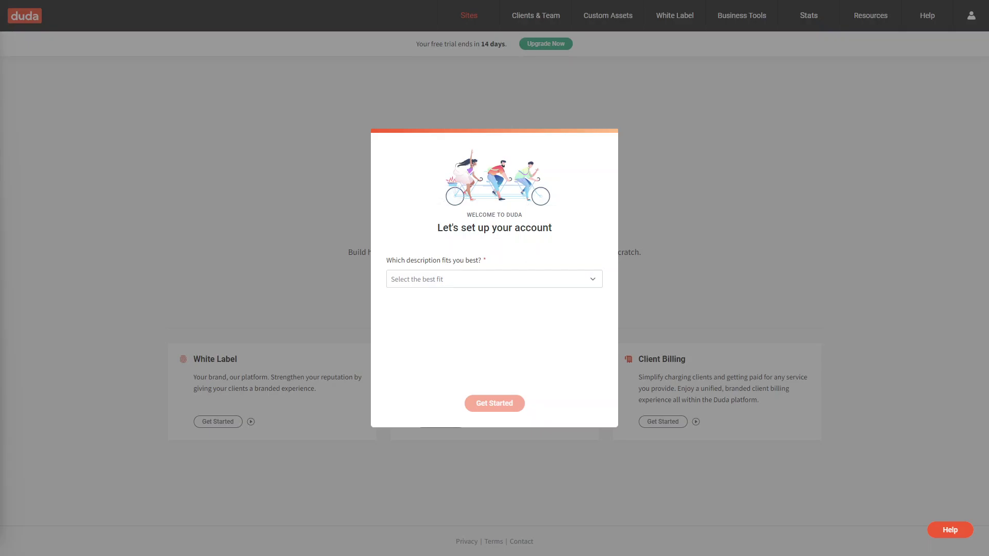
Set up the account as a digital web agency with 0-10 customers that builds websites without coding.
{"action": "left_click", "coordinate": [495, 278]}
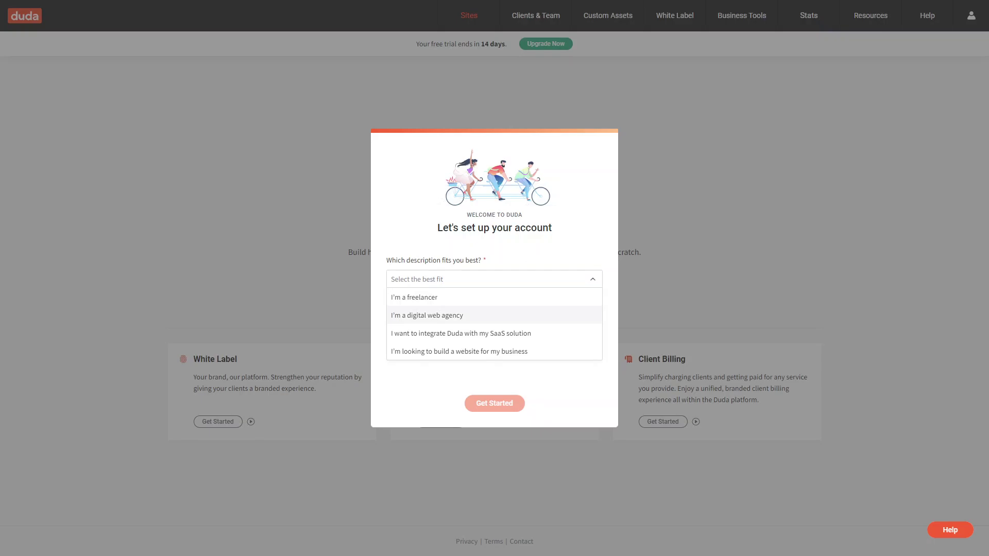
{"action": "left_click", "coordinate": [427, 316]}
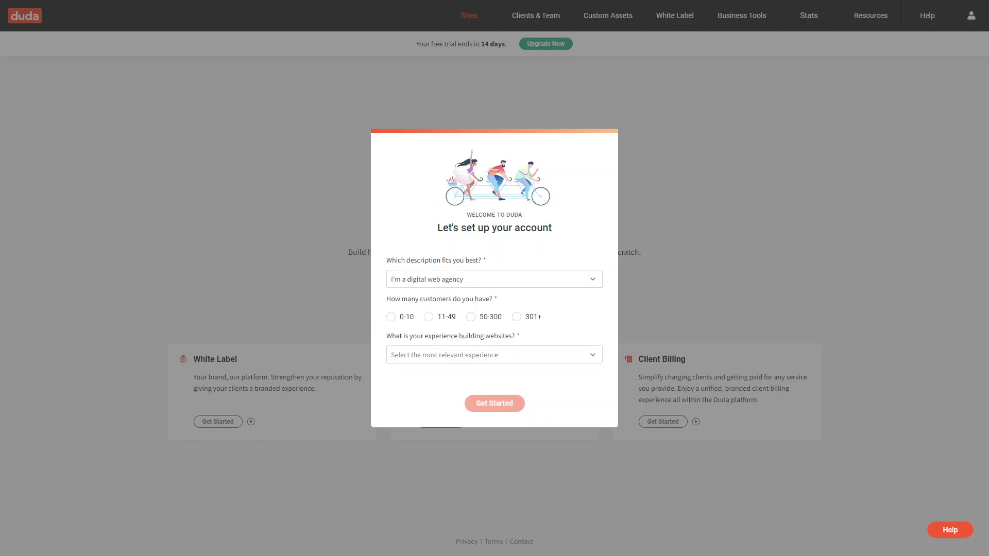
{"action": "left_click", "coordinate": [494, 354]}
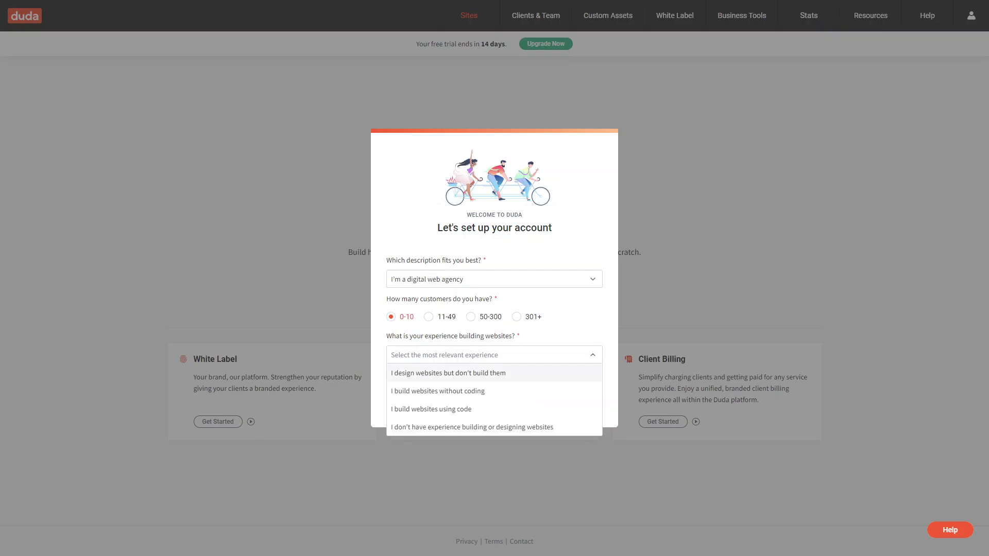
{"action": "left_click", "coordinate": [437, 391]}
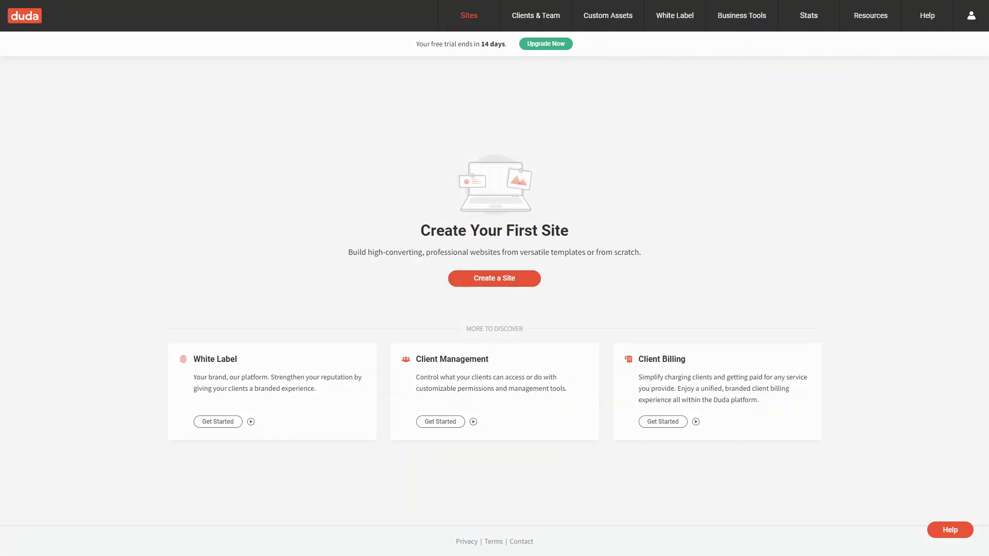
Start creating the first site from the account dashboard.
{"action": "left_click", "coordinate": [495, 279]}
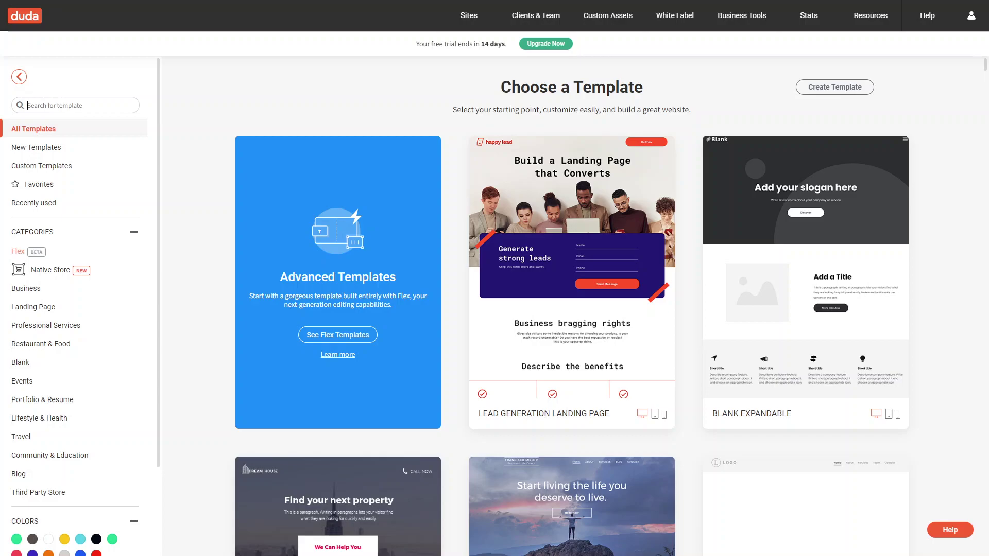
Filter the website templates by the yellow color and browse the matching designs.
{"action": "scroll", "coordinate": [18, 369], "scroll_direction": "down", "scroll_amount": 2}
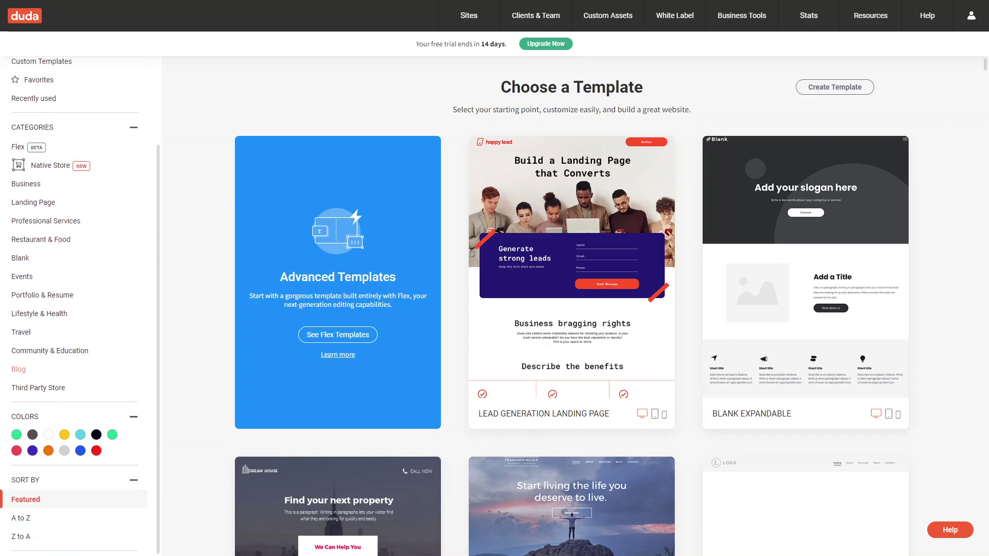
{"action": "left_click", "coordinate": [64, 434]}
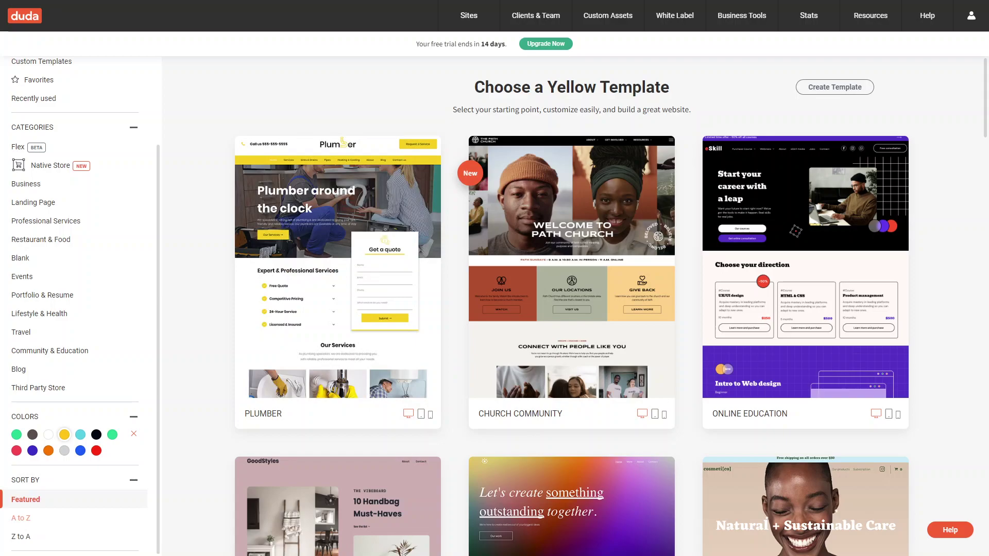
{"action": "scroll", "coordinate": [77, 306], "scroll_direction": "up", "scroll_amount": 1}
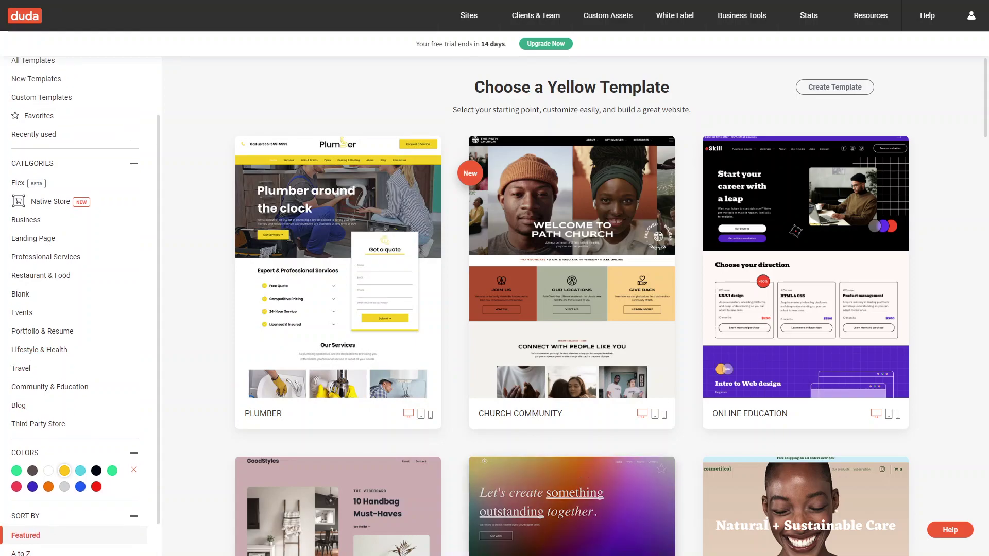
{"action": "scroll", "coordinate": [571, 489], "scroll_direction": "down", "scroll_amount": 4}
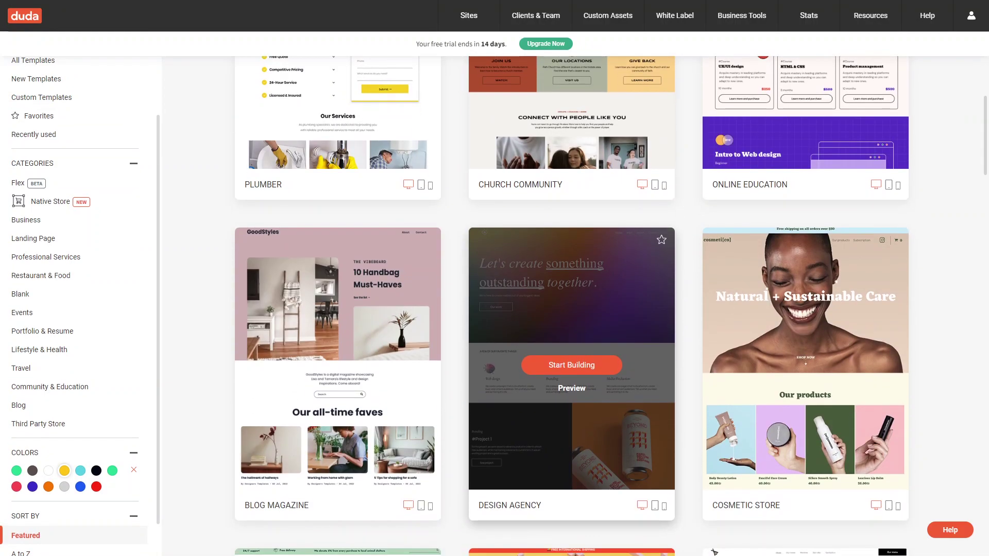
{"action": "scroll", "coordinate": [572, 412], "scroll_direction": "down", "scroll_amount": 2}
{"action": "scroll", "coordinate": [804, 335], "scroll_direction": "up", "scroll_amount": 1}
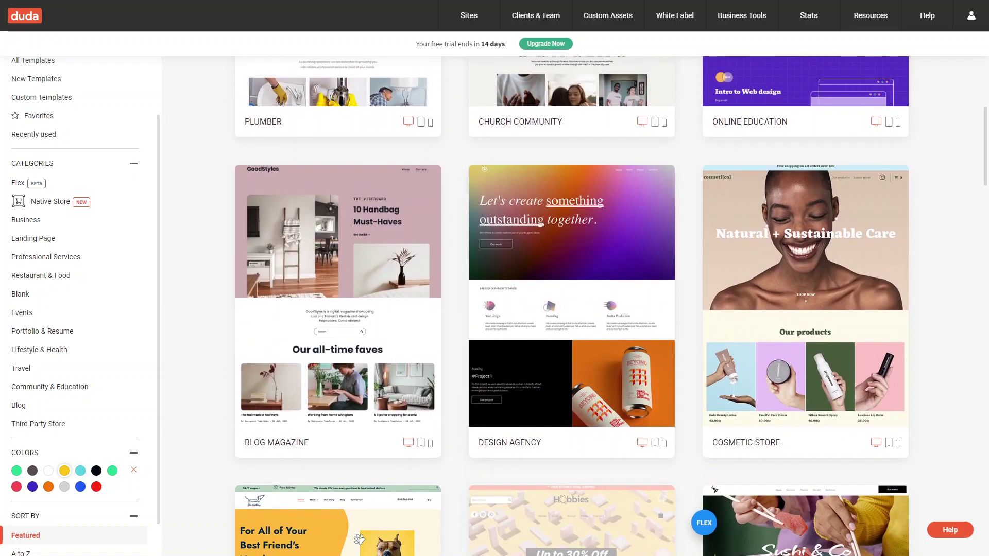
{"action": "scroll", "coordinate": [571, 304], "scroll_direction": "up", "scroll_amount": 5}
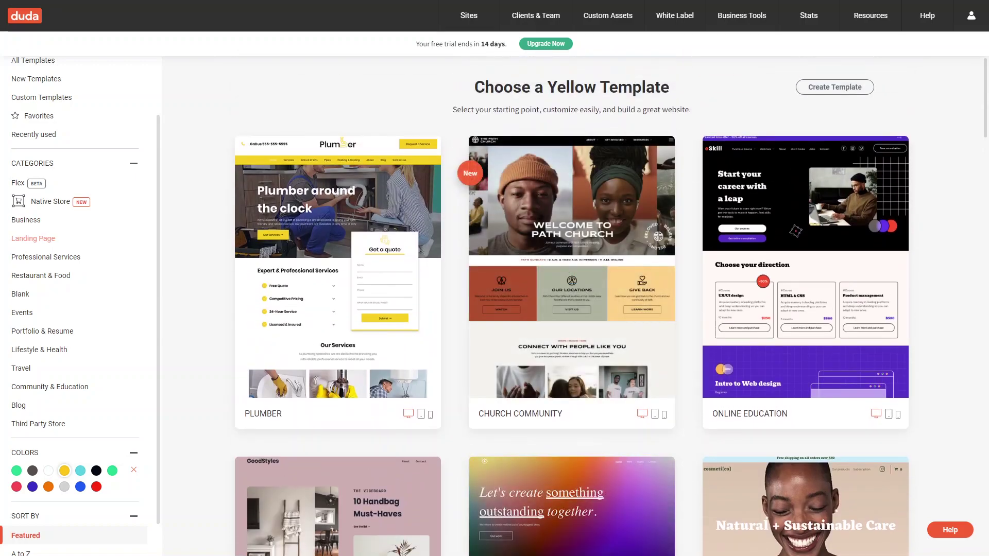
Create a site named "PT Landing Page" from the Webinar Landing Page template in the Landing Page category and dismiss the editor walkthrough video.
{"action": "left_click", "coordinate": [33, 239]}
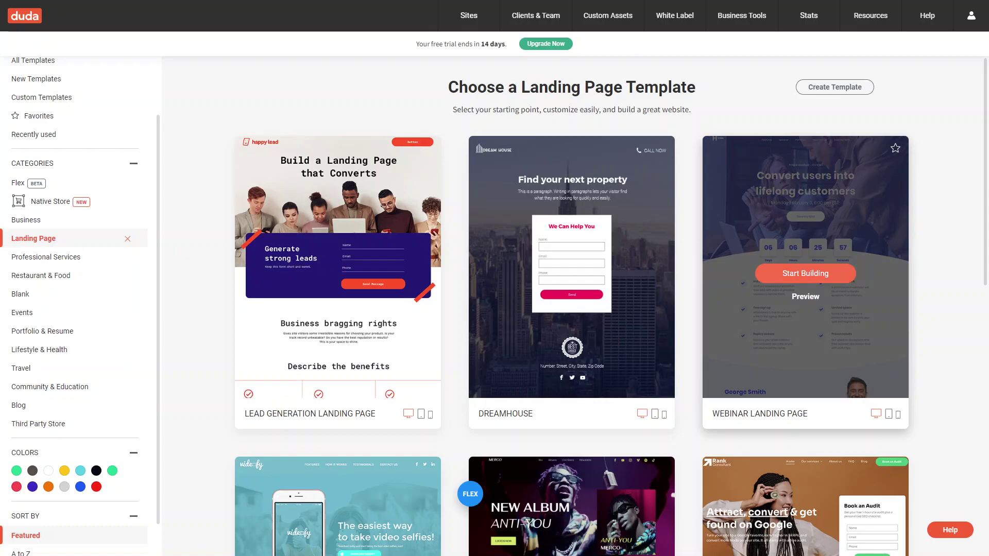
{"action": "left_click", "coordinate": [805, 273]}
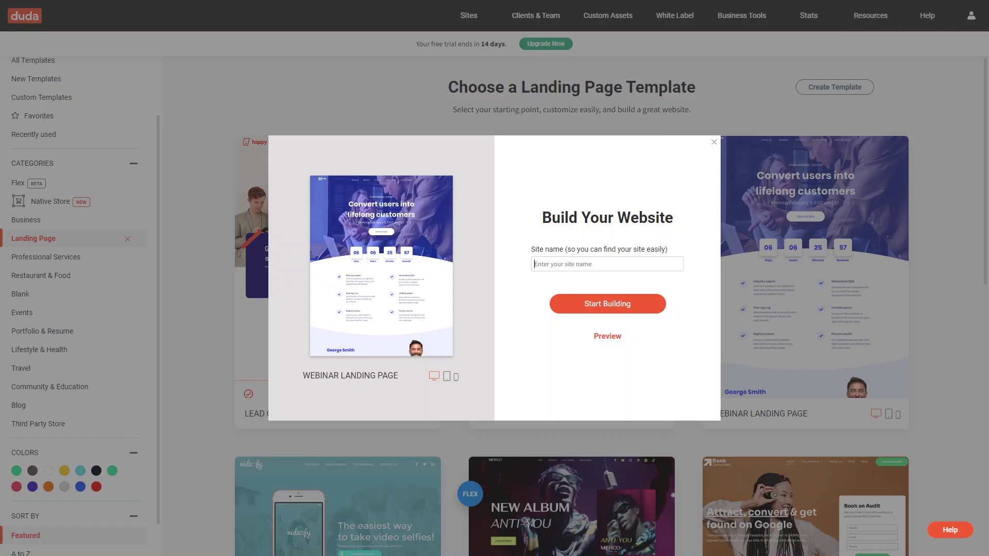
{"action": "type", "text": "PT Landing Page"}
{"action": "key", "text": "Return"}
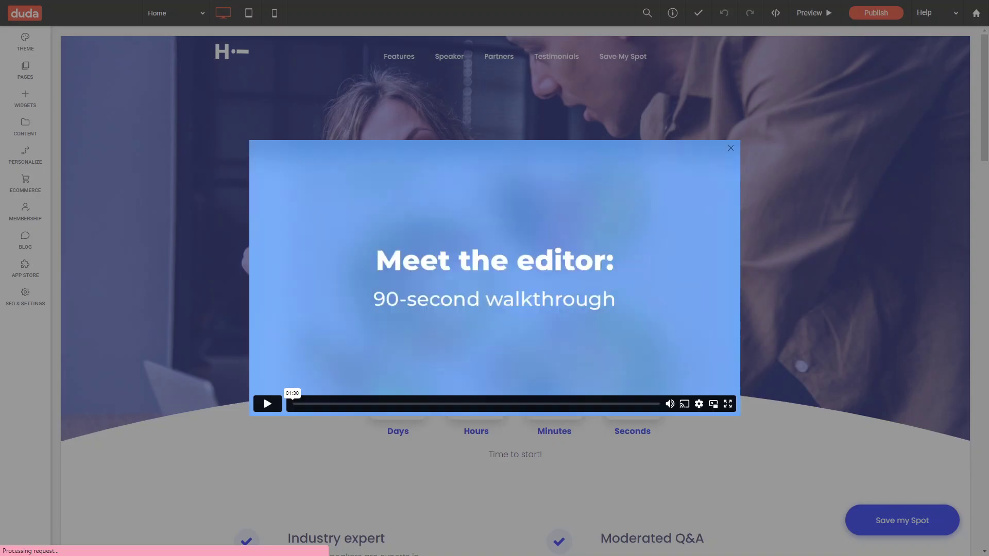
{"action": "key", "text": "Escape"}
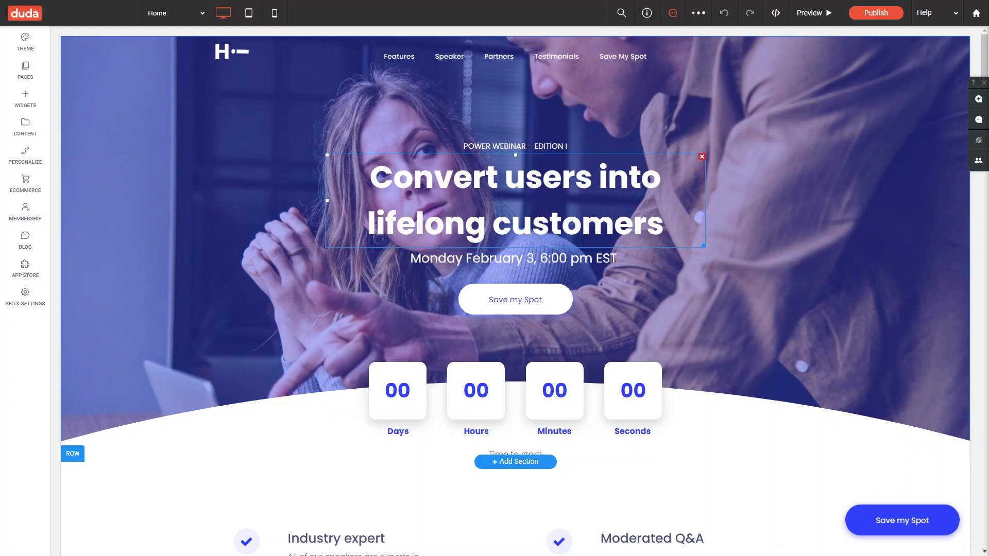
Look over the landing page's sections in the desktop editor, from the hero banner down through the feature rows.
{"action": "scroll", "coordinate": [515, 294], "scroll_direction": "down", "scroll_amount": 8}
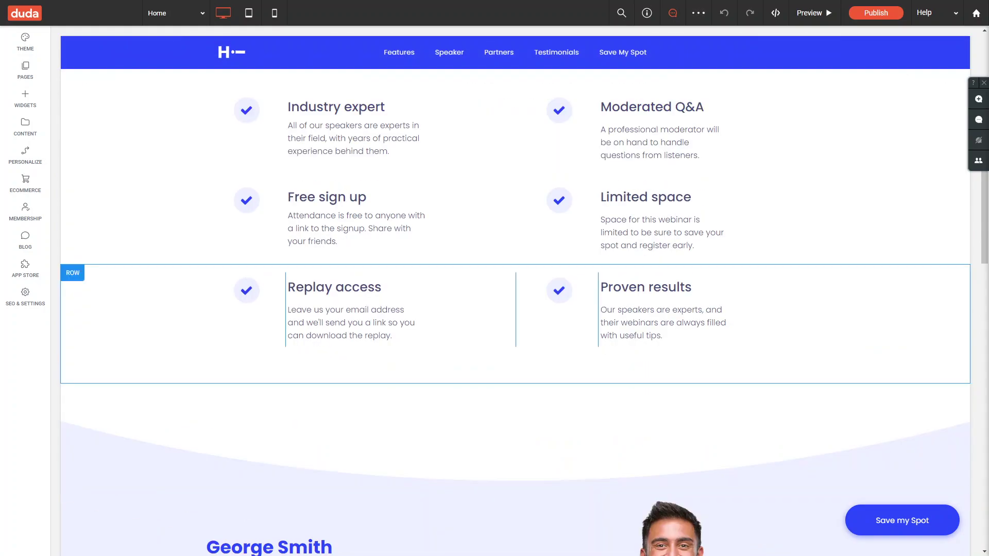
{"action": "left_click", "coordinate": [289, 310]}
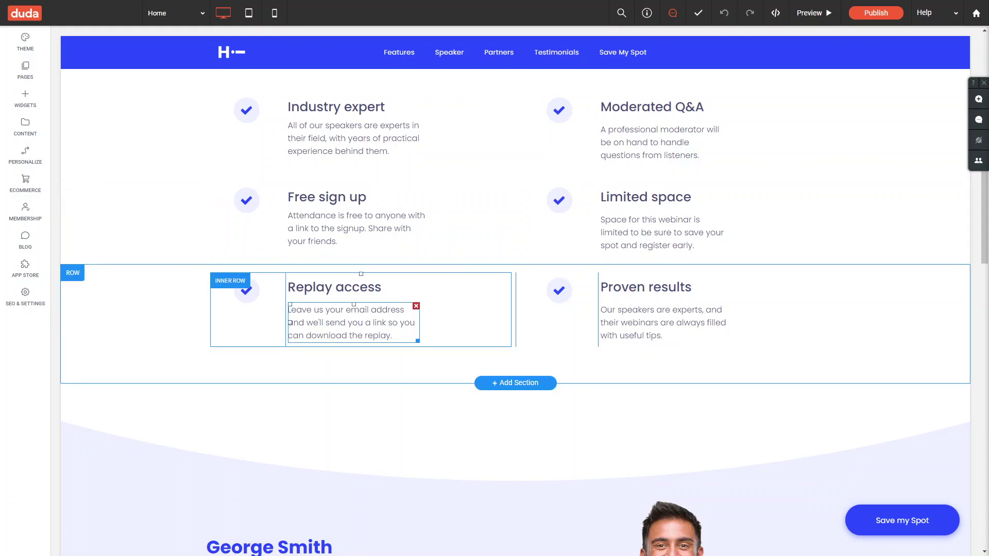
{"action": "scroll", "coordinate": [515, 309], "scroll_direction": "down", "scroll_amount": 2}
{"action": "scroll", "coordinate": [515, 309], "scroll_direction": "up", "scroll_amount": 10}
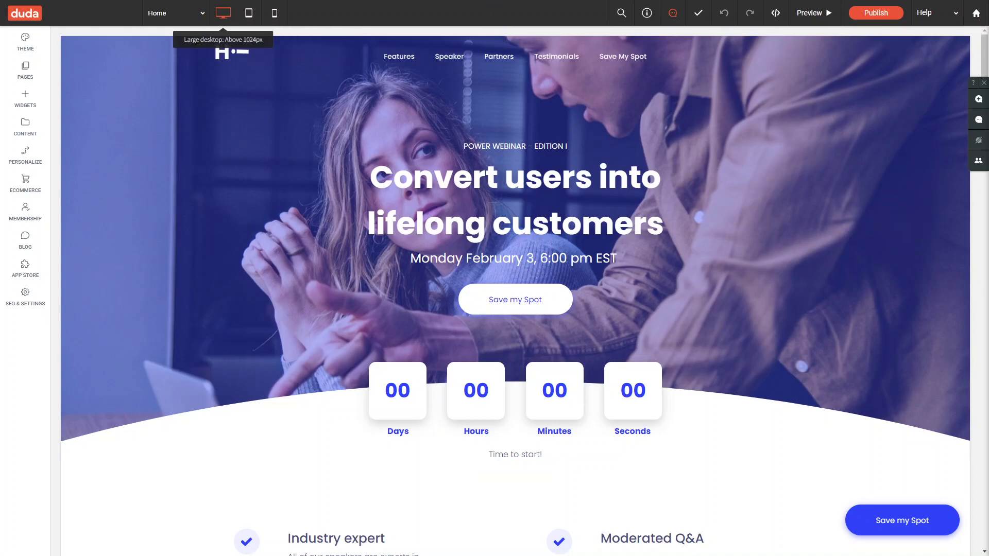
{"action": "left_click", "coordinate": [170, 13]}
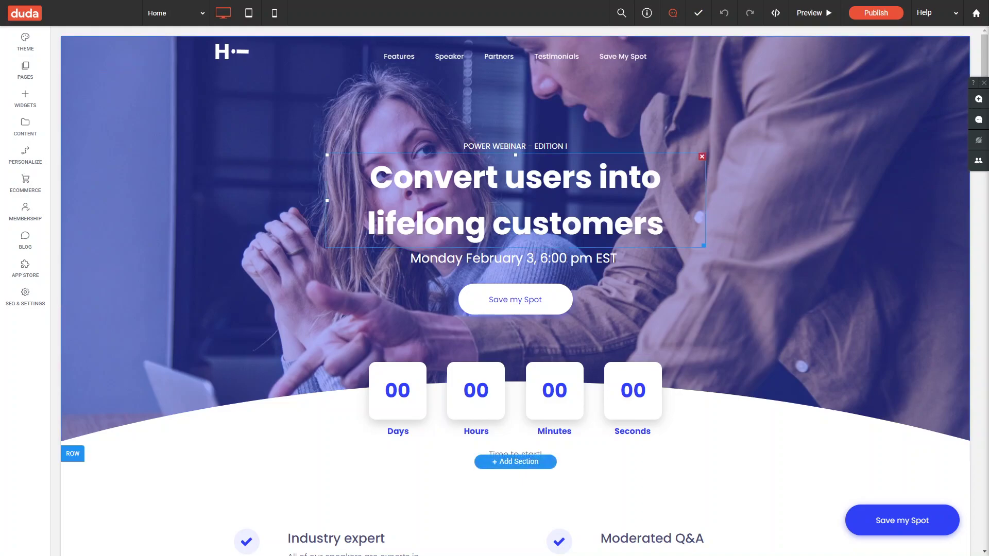
{"action": "scroll", "coordinate": [391, 391], "scroll_direction": "down", "scroll_amount": 5}
{"action": "scroll", "coordinate": [391, 391], "scroll_direction": "up", "scroll_amount": 3}
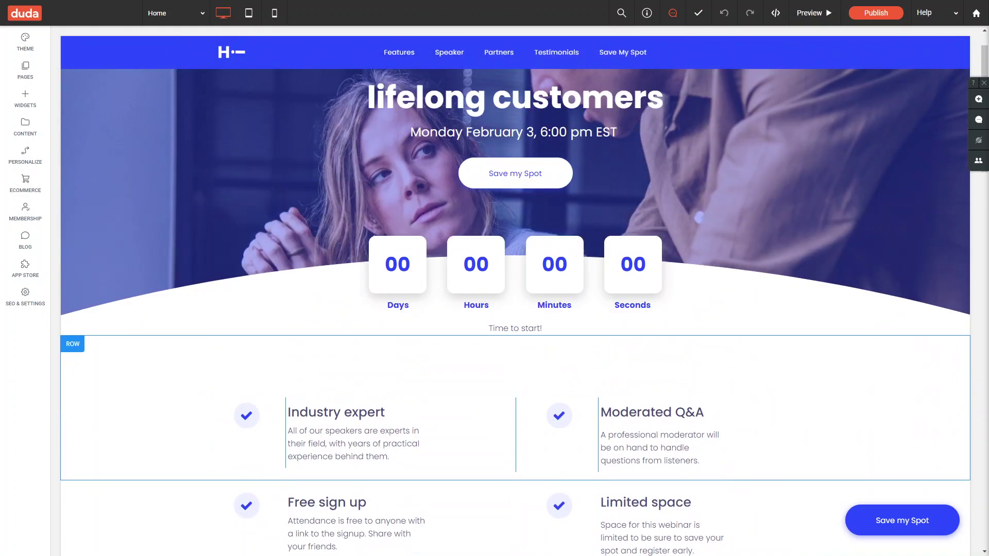
{"action": "scroll", "coordinate": [515, 309], "scroll_direction": "up", "scroll_amount": 3}
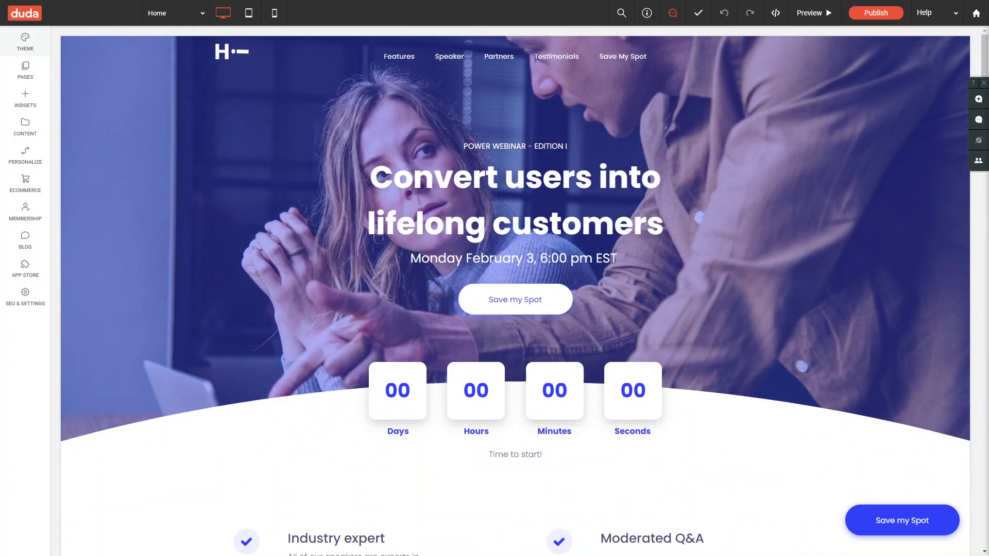
Open the site theme settings and inspect the color picker of the Primary theme color.
{"action": "left_click", "coordinate": [25, 41]}
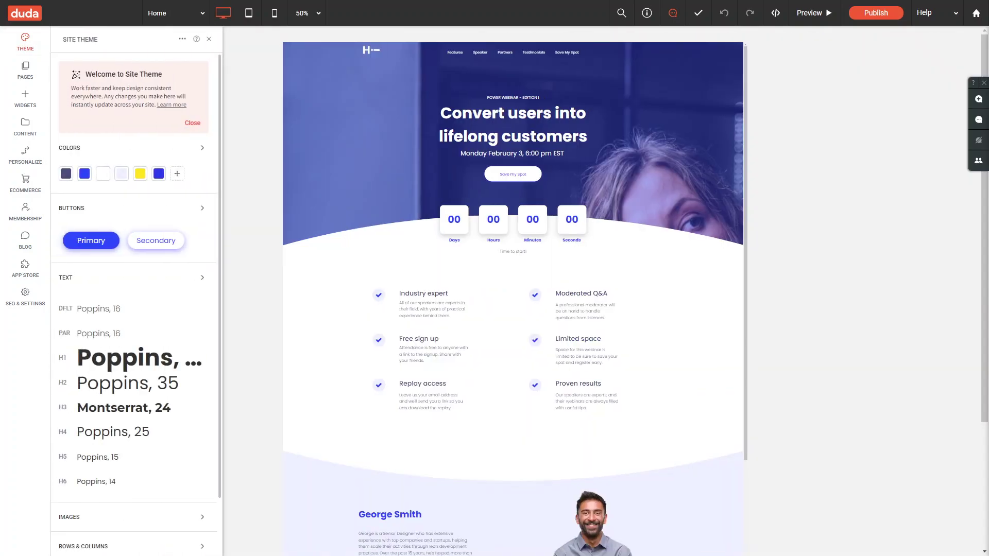
{"action": "scroll", "coordinate": [134, 309], "scroll_direction": "down", "scroll_amount": 2}
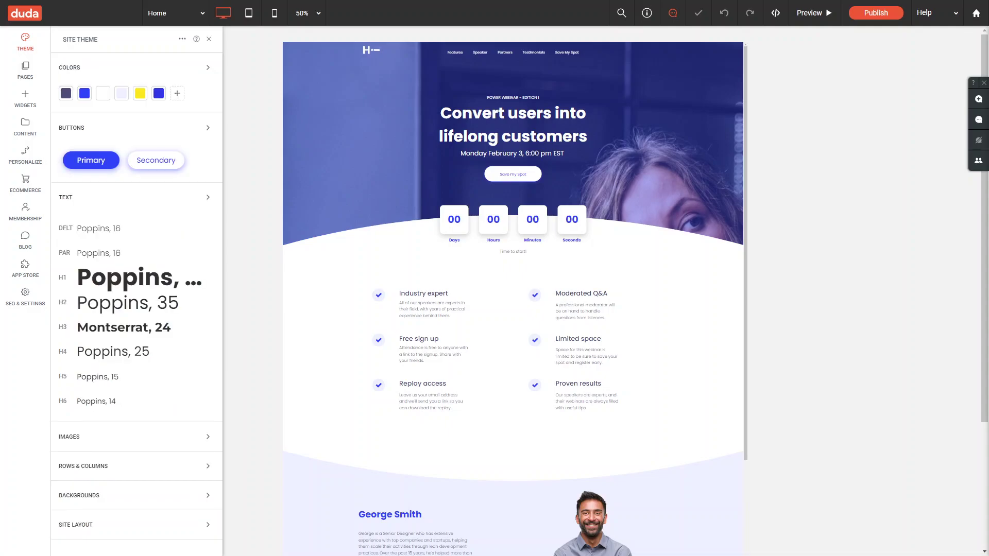
{"action": "left_click", "coordinate": [66, 93]}
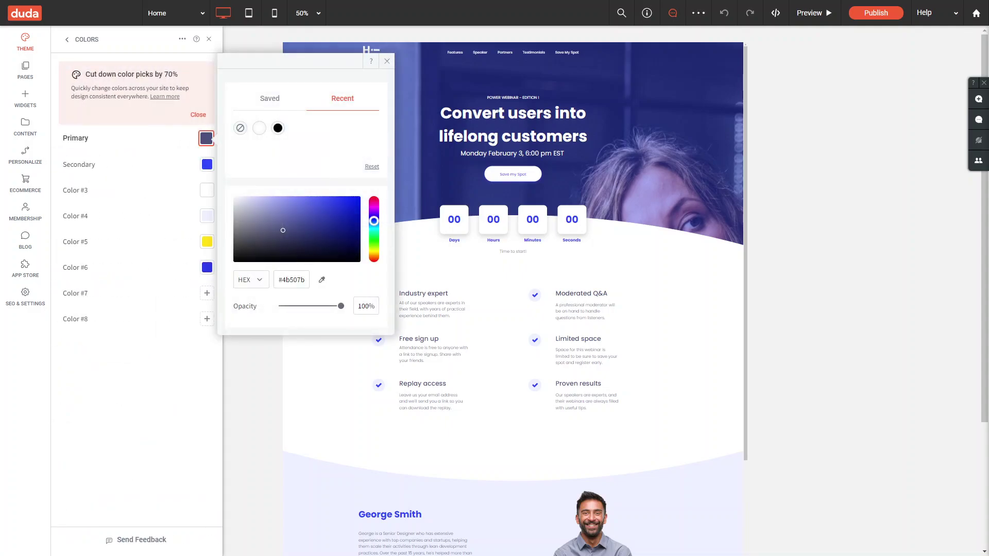
{"action": "key", "text": "Escape"}
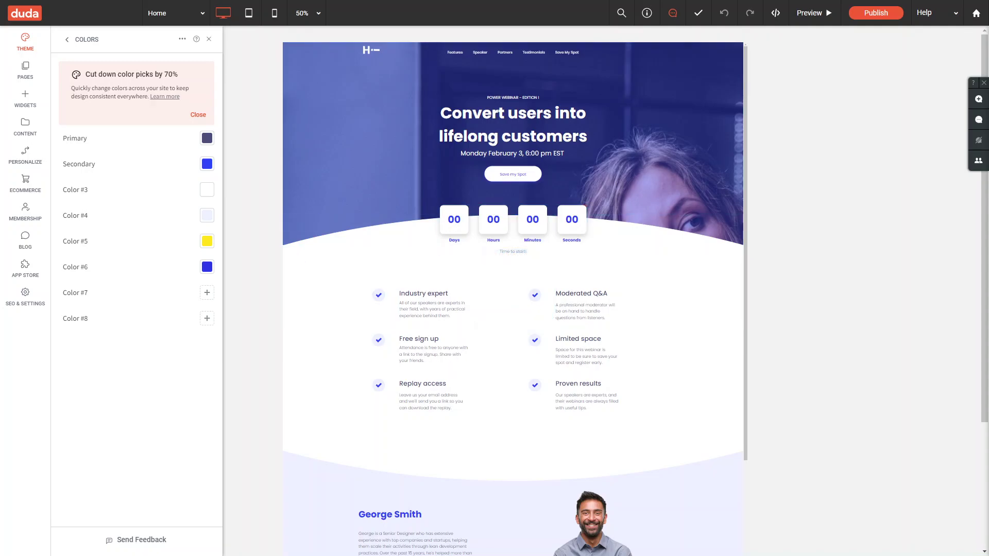
Set the theme's Secondary color to cyan #2de9fe and check it on the page.
{"action": "left_click", "coordinate": [206, 164]}
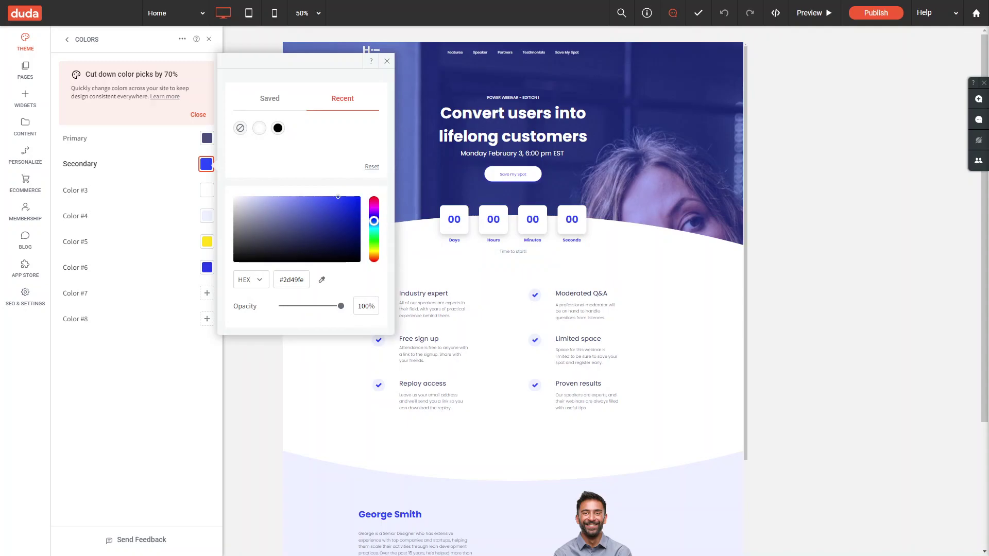
{"action": "left_click_drag", "start_coordinate": [374, 221], "coordinate": [374, 228]}
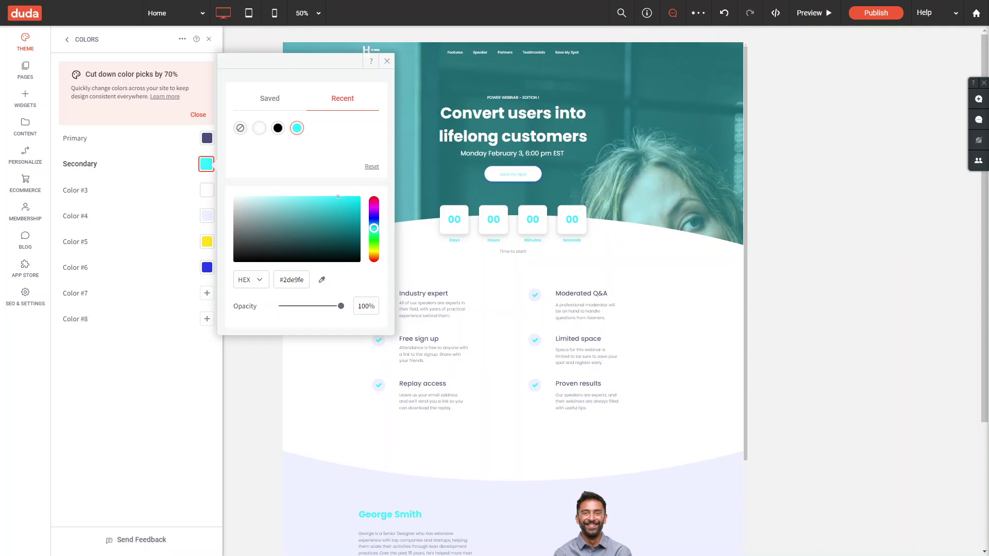
{"action": "key", "text": "Escape"}
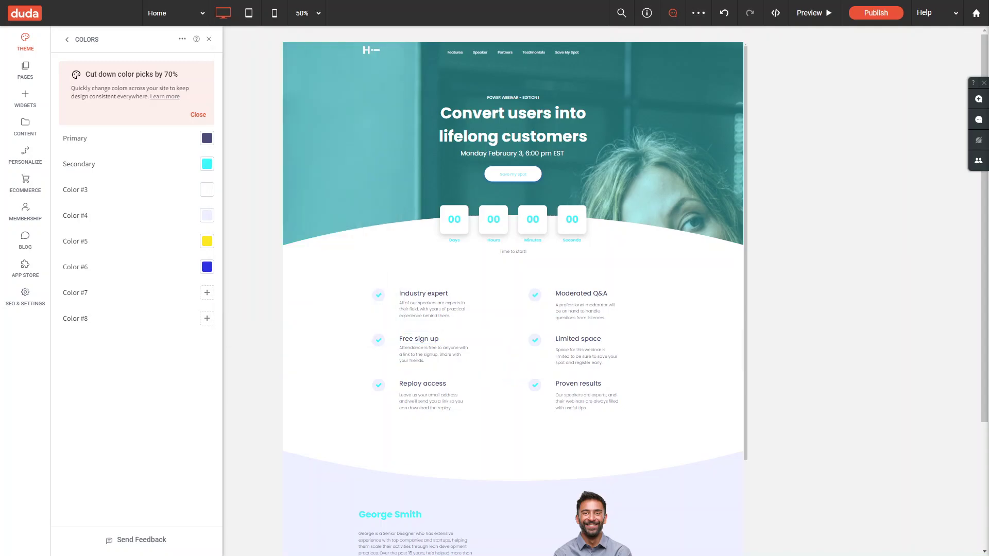
{"action": "scroll", "coordinate": [513, 299], "scroll_direction": "down", "scroll_amount": 3}
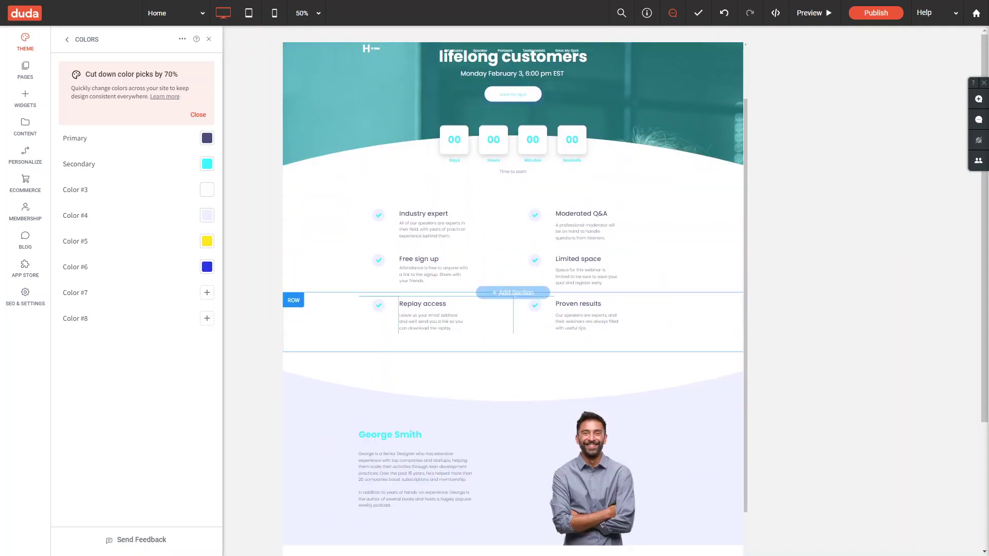
{"action": "scroll", "coordinate": [513, 299], "scroll_direction": "up", "scroll_amount": 3}
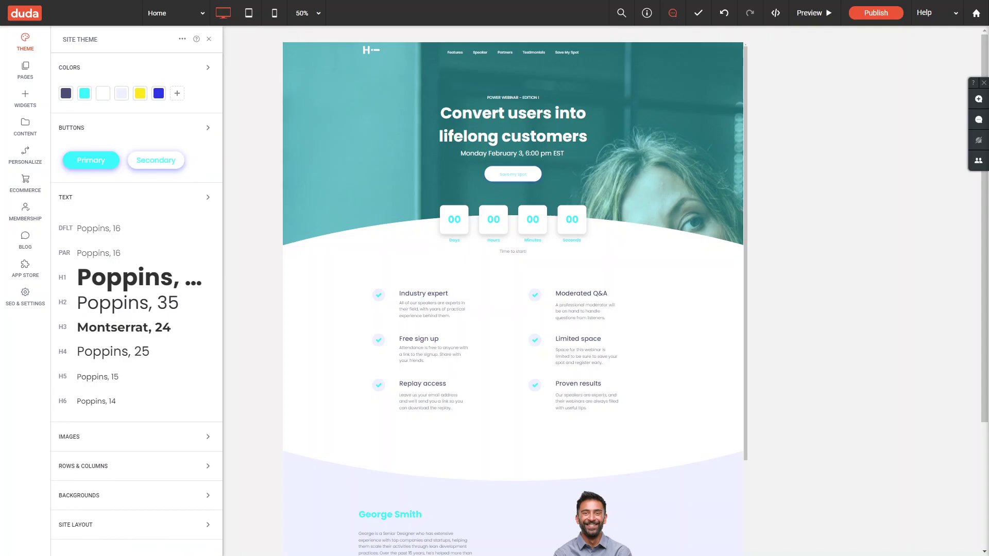
Set the theme's H1 heading font size to 36 and look at the H2 text style.
{"action": "left_click", "coordinate": [66, 197]}
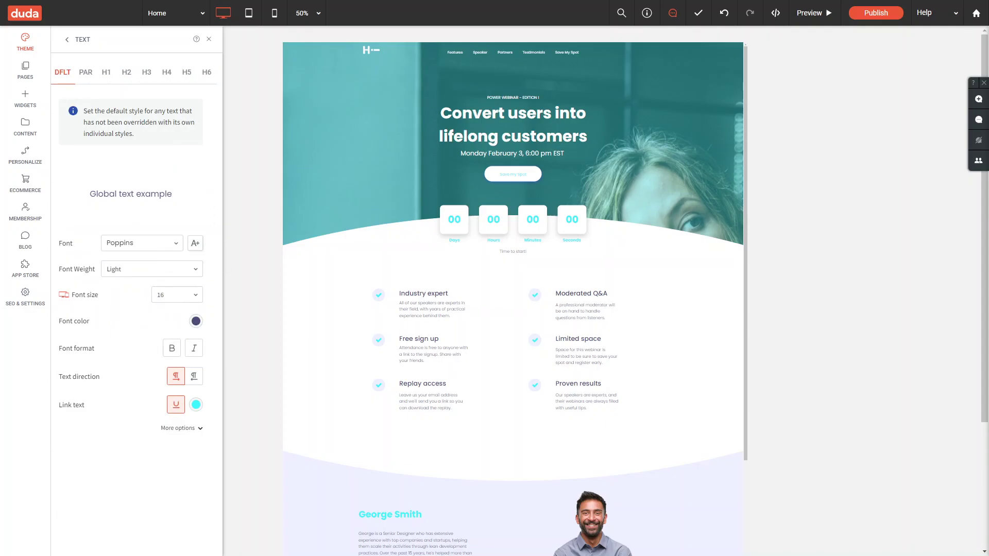
{"action": "left_click", "coordinate": [86, 72]}
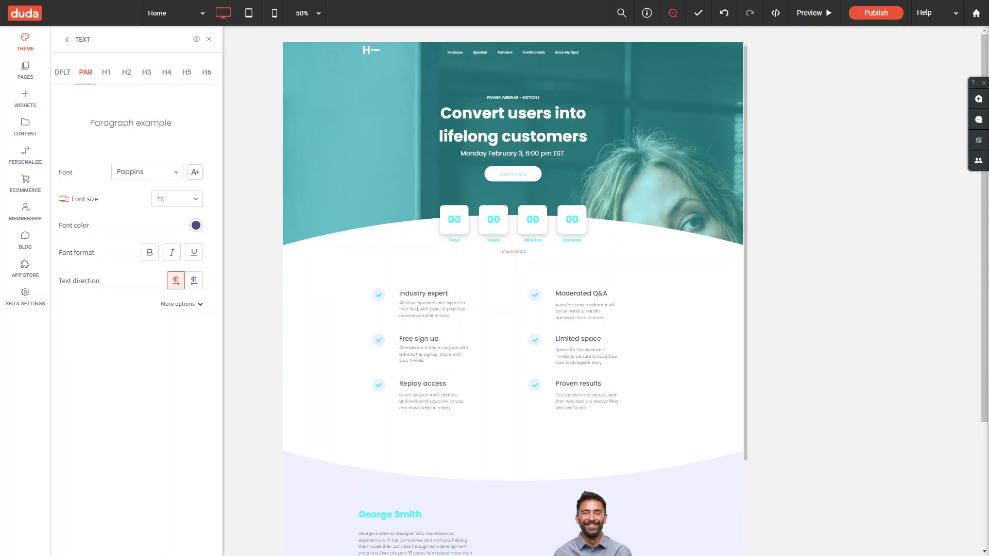
{"action": "left_click", "coordinate": [106, 72]}
{"action": "left_click", "coordinate": [177, 215]}
{"action": "left_click", "coordinate": [174, 246]}
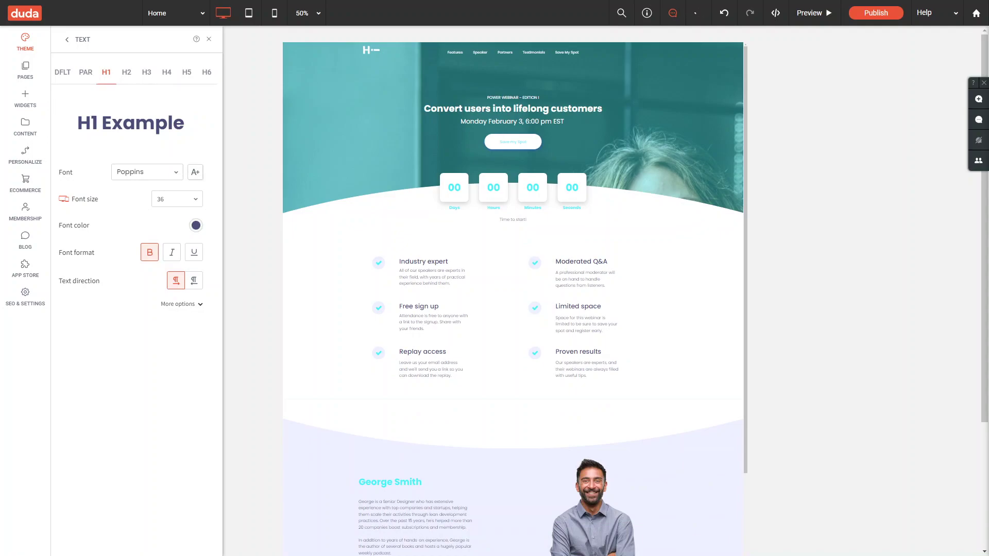
{"action": "left_click", "coordinate": [126, 72]}
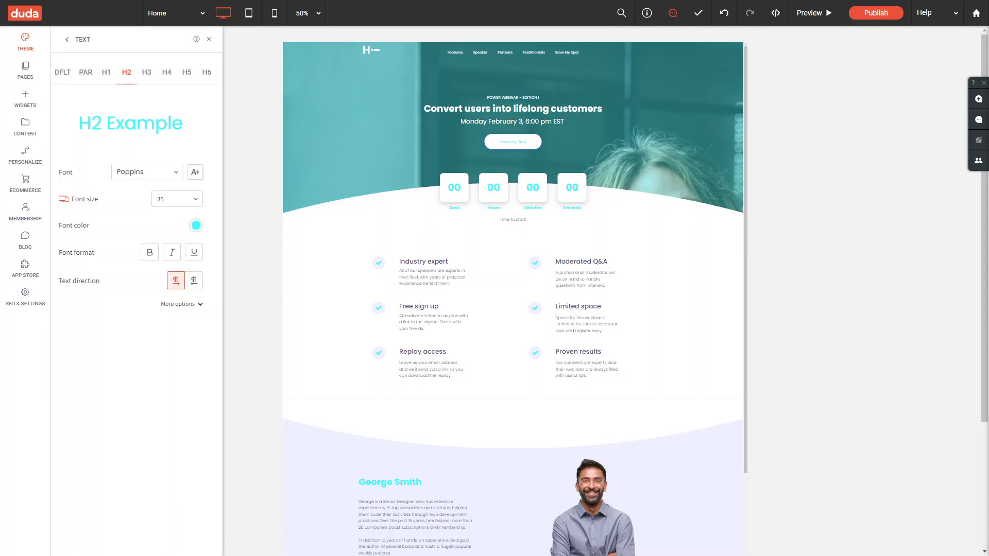
{"action": "key", "text": "Escape"}
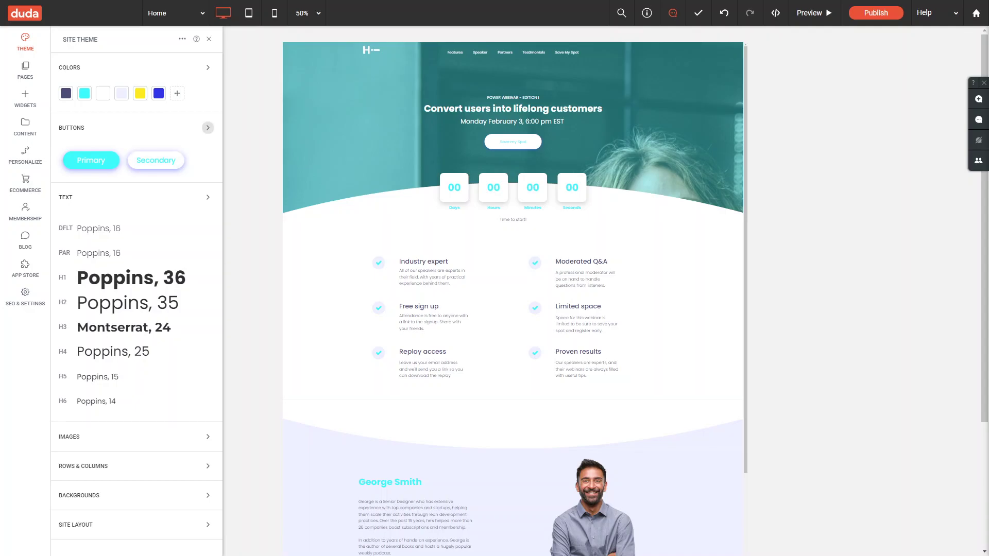
Review the theme's Primary and Secondary button styles and return to the site theme overview.
{"action": "left_click", "coordinate": [208, 127]}
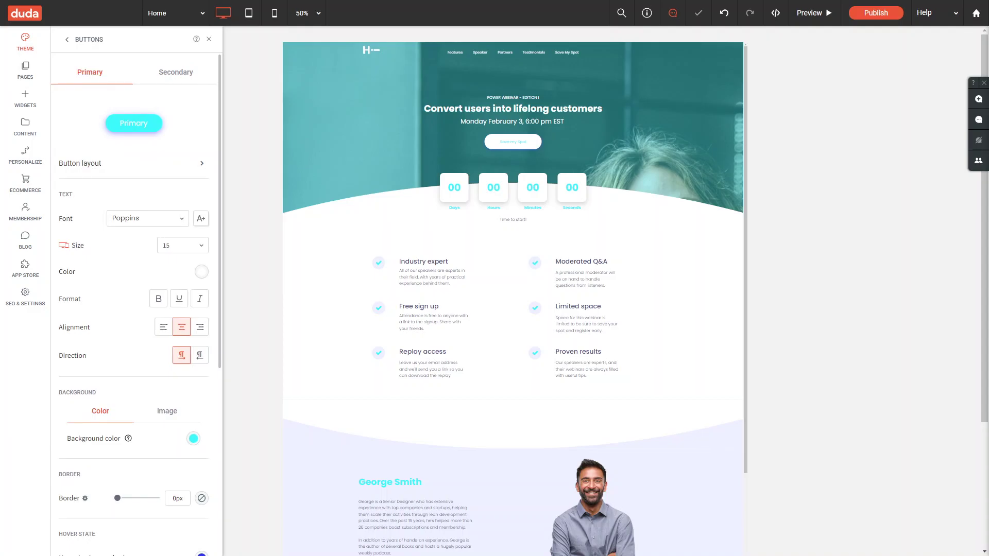
{"action": "left_click", "coordinate": [176, 73]}
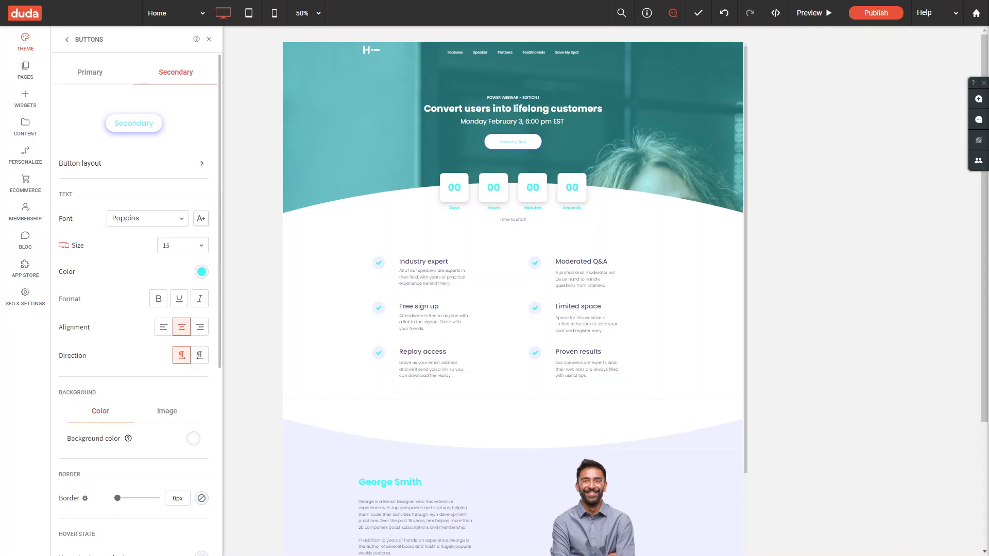
{"action": "scroll", "coordinate": [513, 360], "scroll_direction": "down", "scroll_amount": 4}
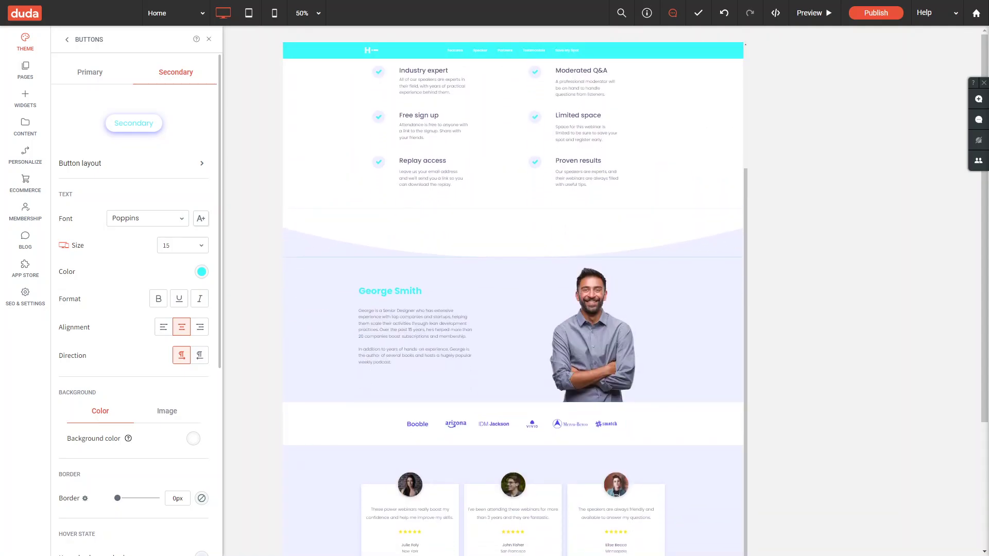
{"action": "left_click", "coordinate": [67, 39]}
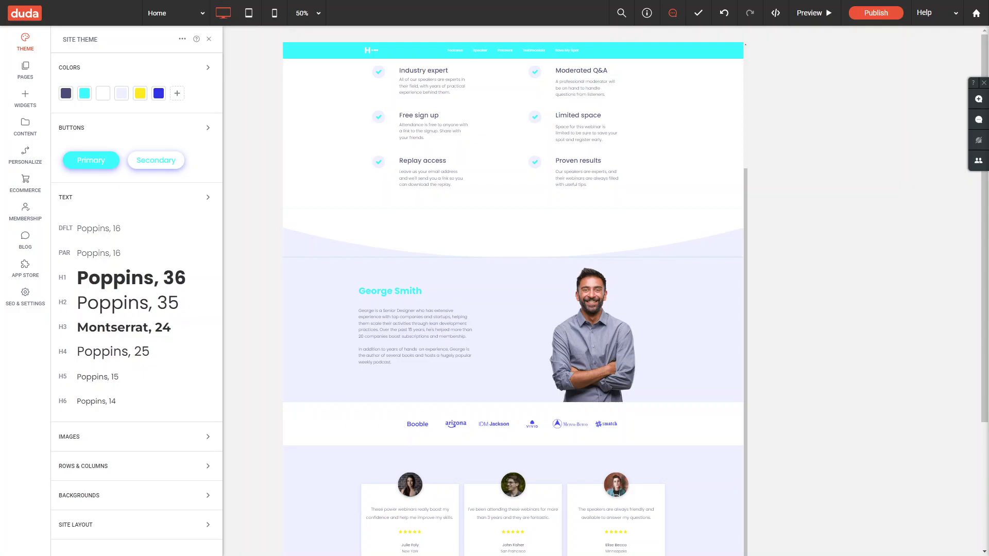
{"action": "key", "text": "ctrl+a"}
{"action": "left_click", "coordinate": [698, 13]}
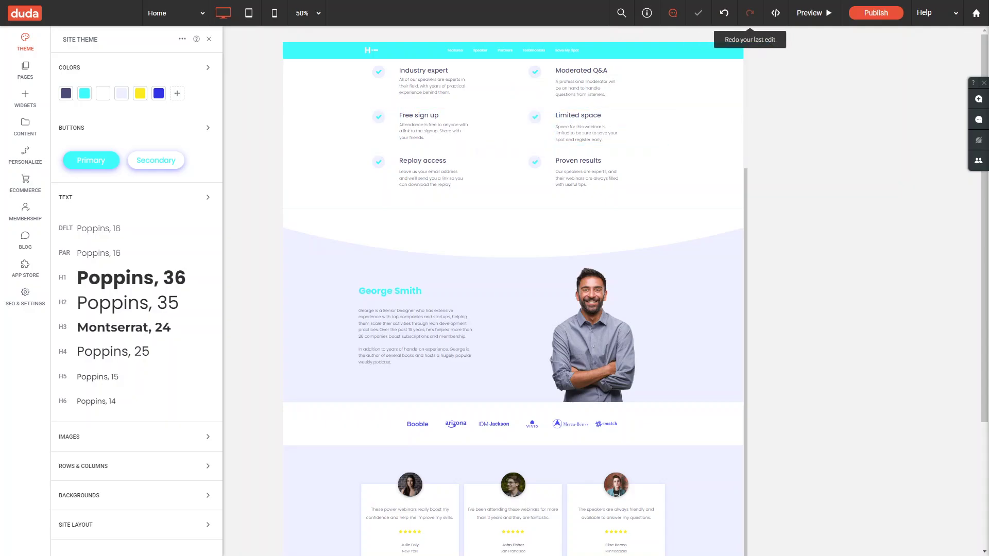
Look over the recolored home page from the hero section to the footer and close the site theme settings.
{"action": "left_click", "coordinate": [723, 13]}
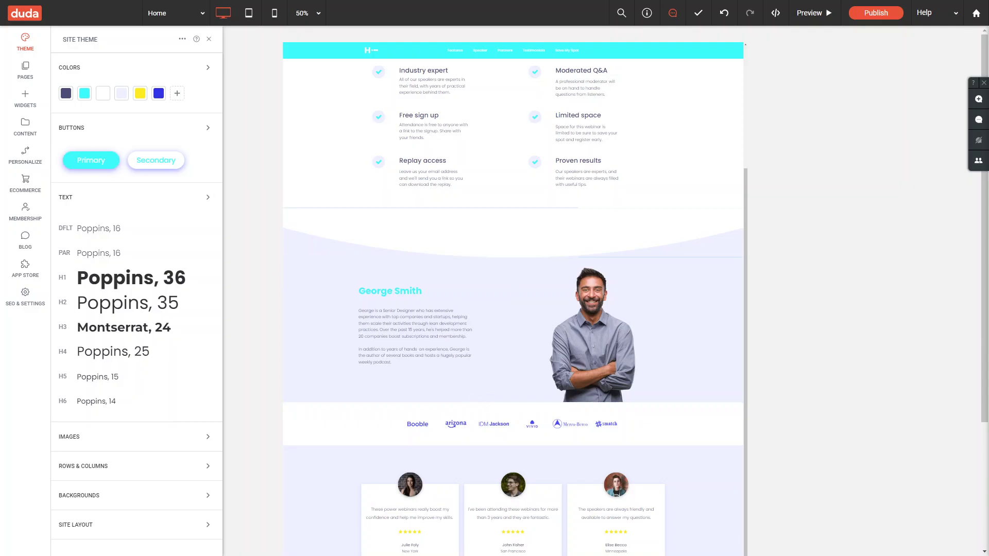
{"action": "scroll", "coordinate": [512, 206], "scroll_direction": "up", "scroll_amount": 4}
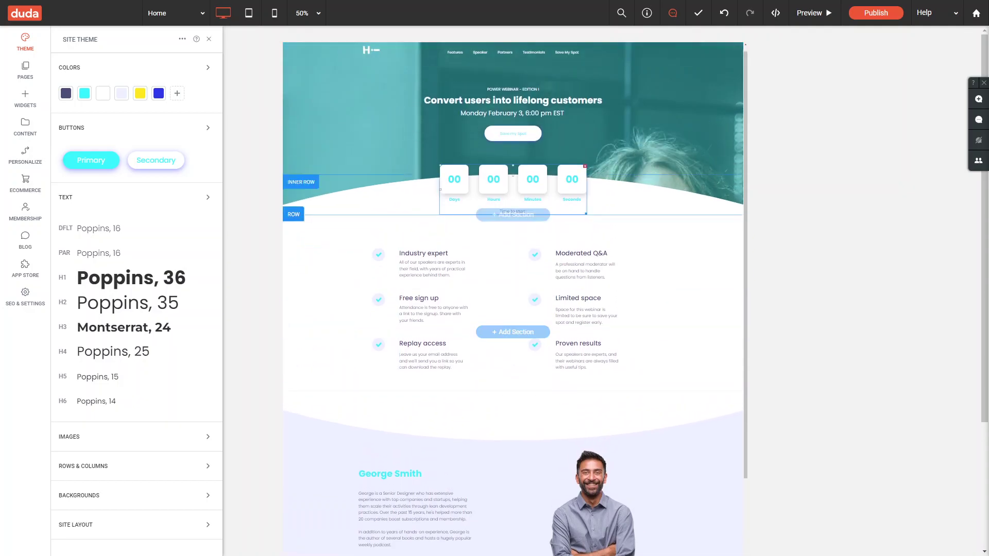
{"action": "scroll", "coordinate": [438, 360], "scroll_direction": "down", "scroll_amount": 1}
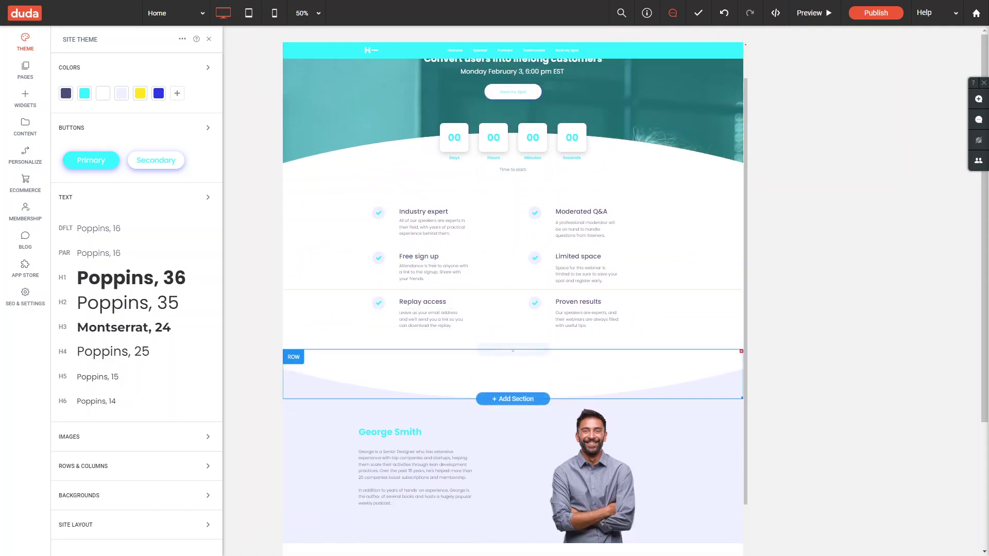
{"action": "scroll", "coordinate": [512, 309], "scroll_direction": "up", "scroll_amount": 1}
{"action": "scroll", "coordinate": [513, 309], "scroll_direction": "down", "scroll_amount": 2}
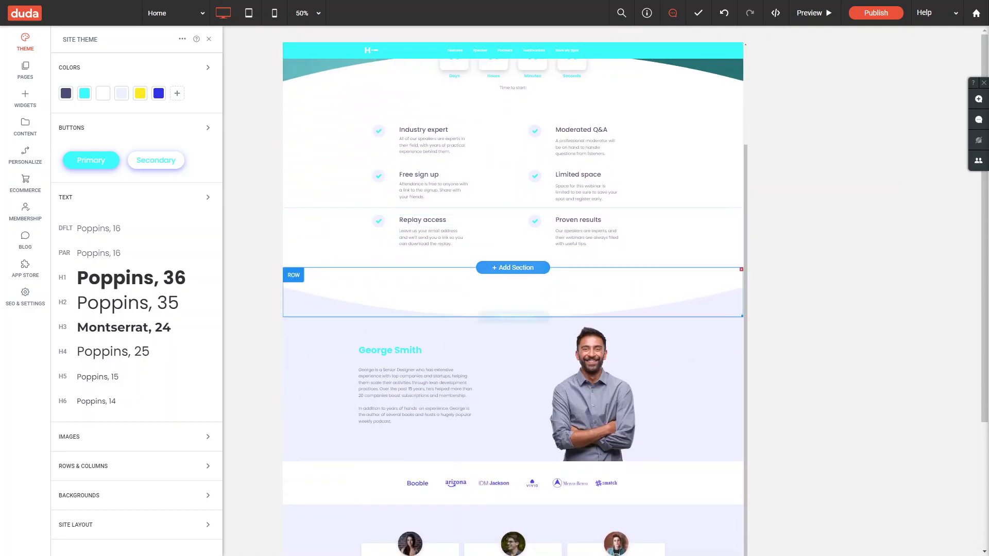
{"action": "scroll", "coordinate": [513, 309], "scroll_direction": "down", "scroll_amount": 8}
{"action": "scroll", "coordinate": [512, 360], "scroll_direction": "down", "scroll_amount": 1}
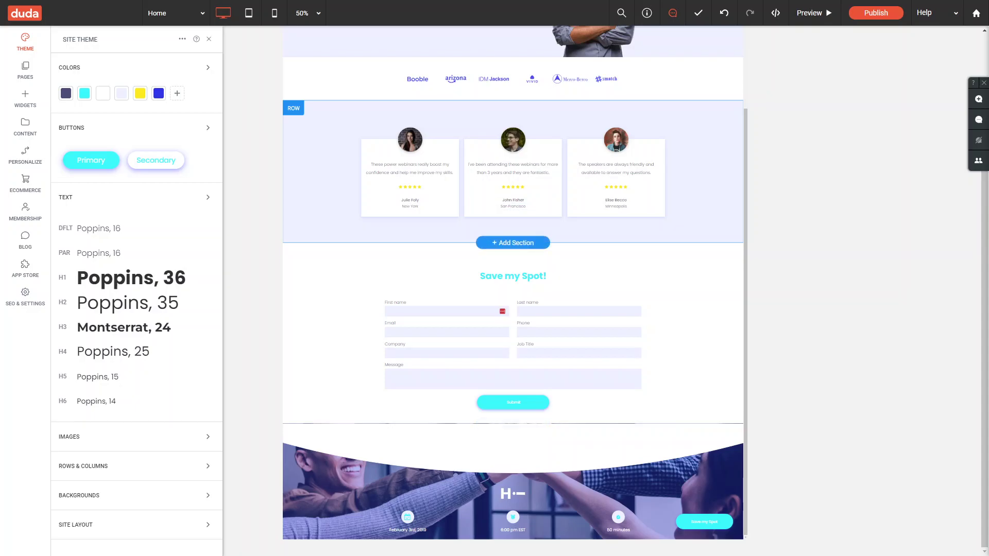
{"action": "key", "text": "Escape"}
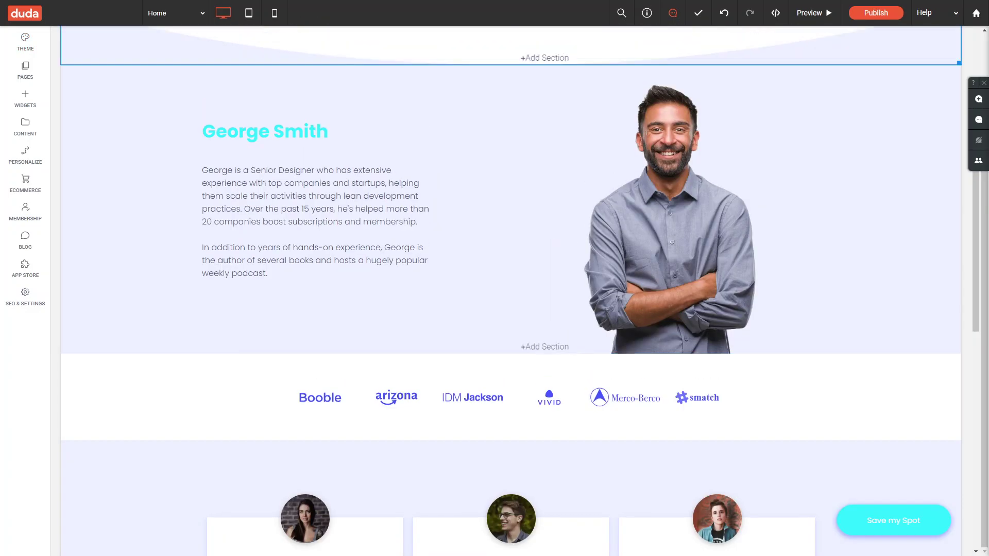
Add a new section between the testimonials and the Save my Spot form using the centered title-and-paragraph layout from Text Blocks.
{"action": "scroll", "coordinate": [515, 309], "scroll_direction": "down", "scroll_amount": 2}
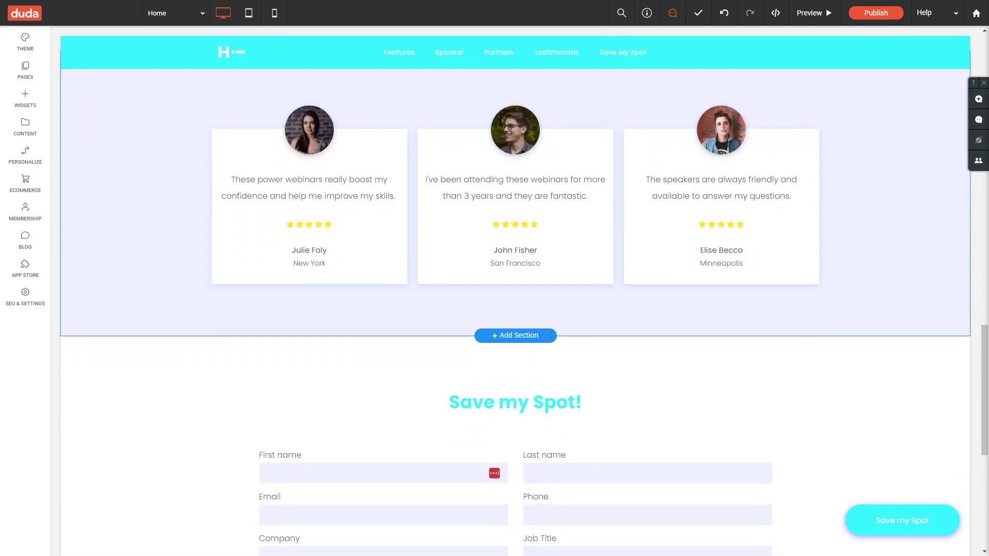
{"action": "left_click", "coordinate": [515, 324]}
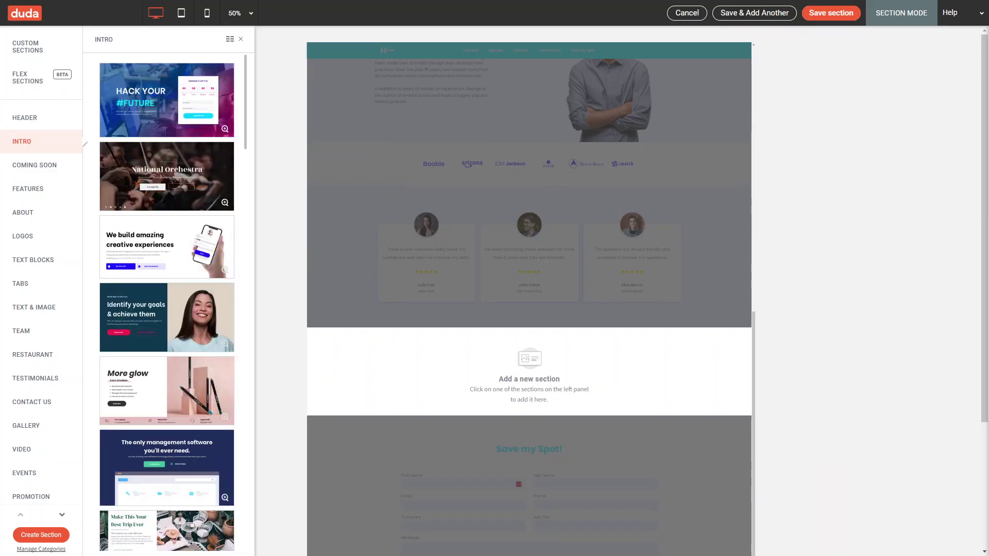
{"action": "left_click", "coordinate": [81, 49]}
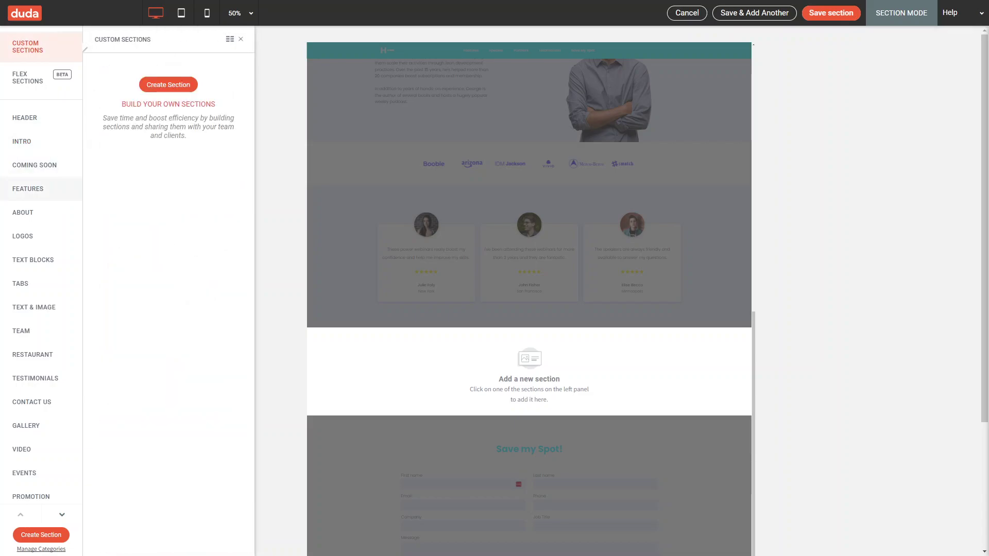
{"action": "left_click", "coordinate": [83, 213]}
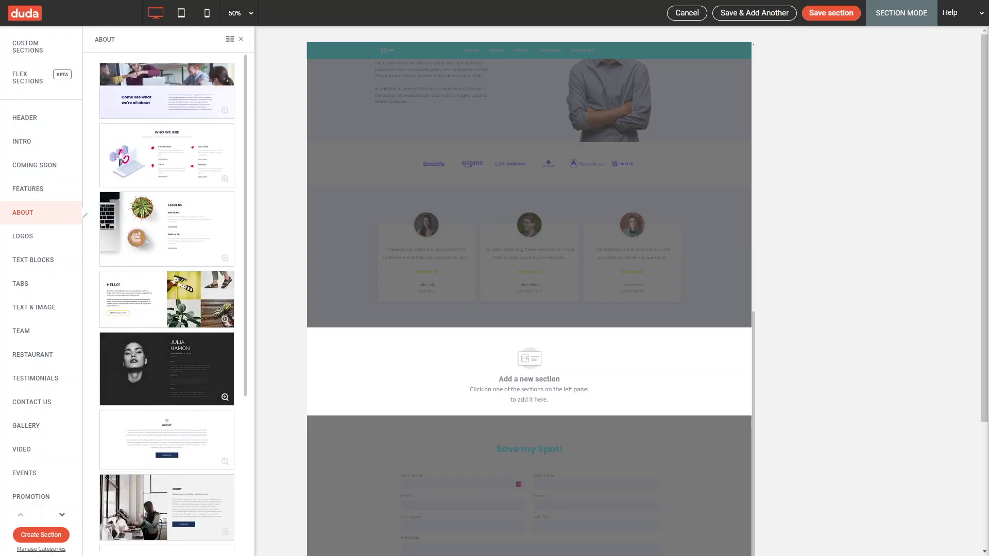
{"action": "left_click", "coordinate": [85, 262]}
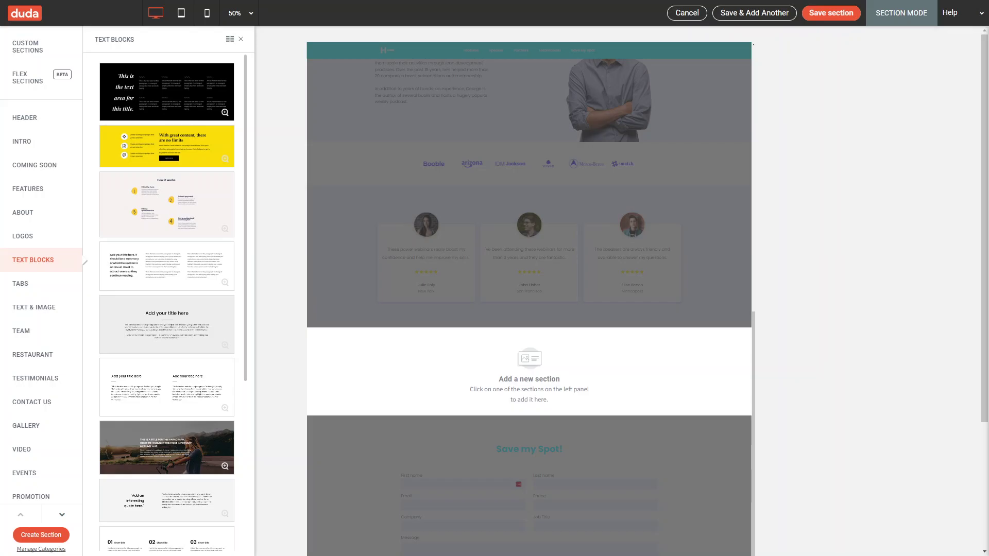
{"action": "left_click", "coordinate": [167, 325]}
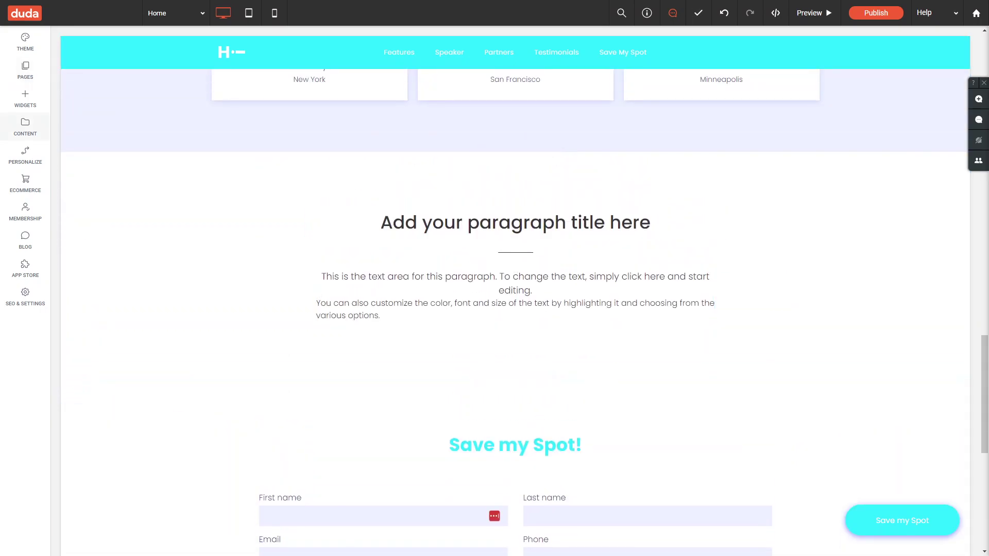
Examine the widget library, including the Popular, Basics, Media and Business groups.
{"action": "left_click", "coordinate": [25, 97]}
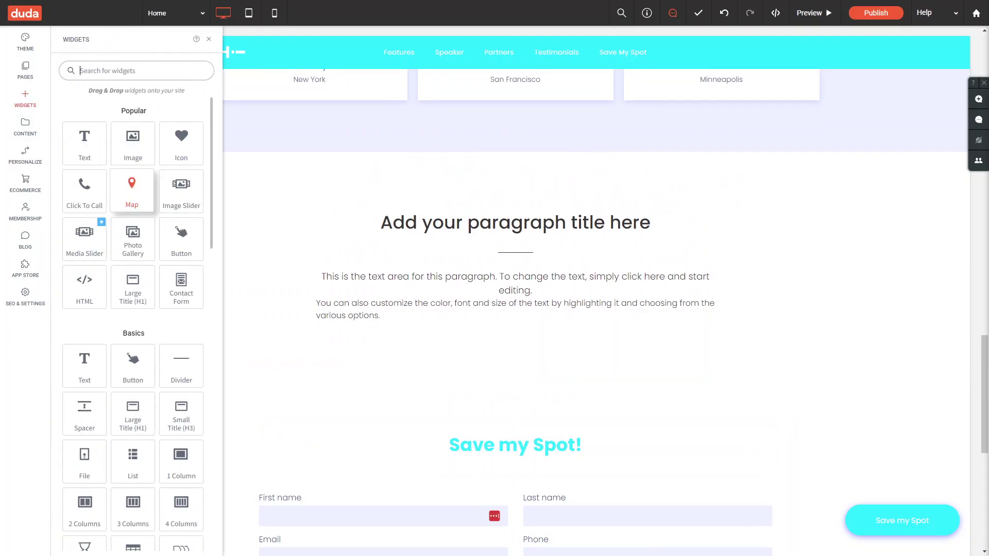
{"action": "scroll", "coordinate": [132, 298], "scroll_direction": "down", "scroll_amount": 9}
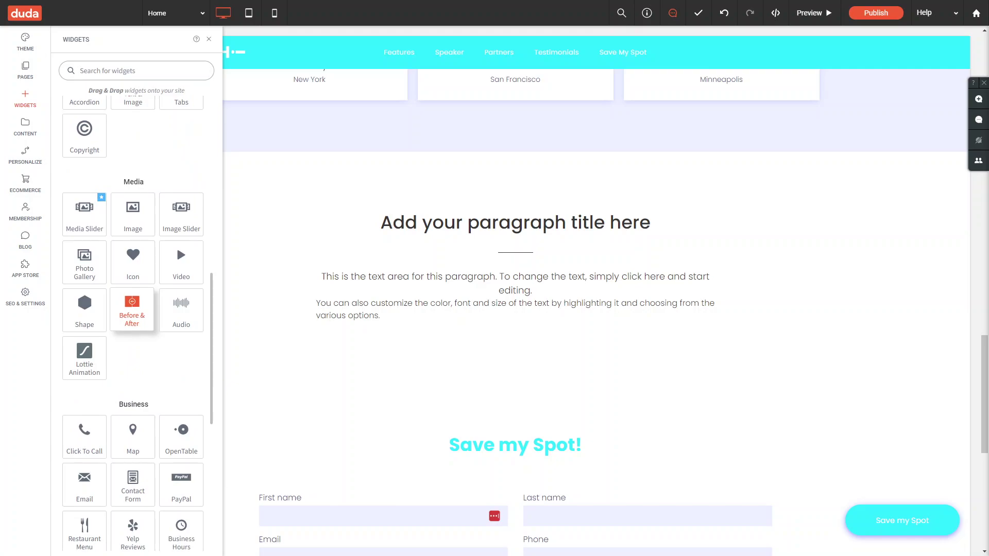
{"action": "scroll", "coordinate": [133, 311], "scroll_direction": "up", "scroll_amount": 7}
{"action": "scroll", "coordinate": [154, 438], "scroll_direction": "up", "scroll_amount": 3}
{"action": "scroll", "coordinate": [177, 483], "scroll_direction": "down", "scroll_amount": 6}
{"action": "scroll", "coordinate": [132, 412], "scroll_direction": "up", "scroll_amount": 3}
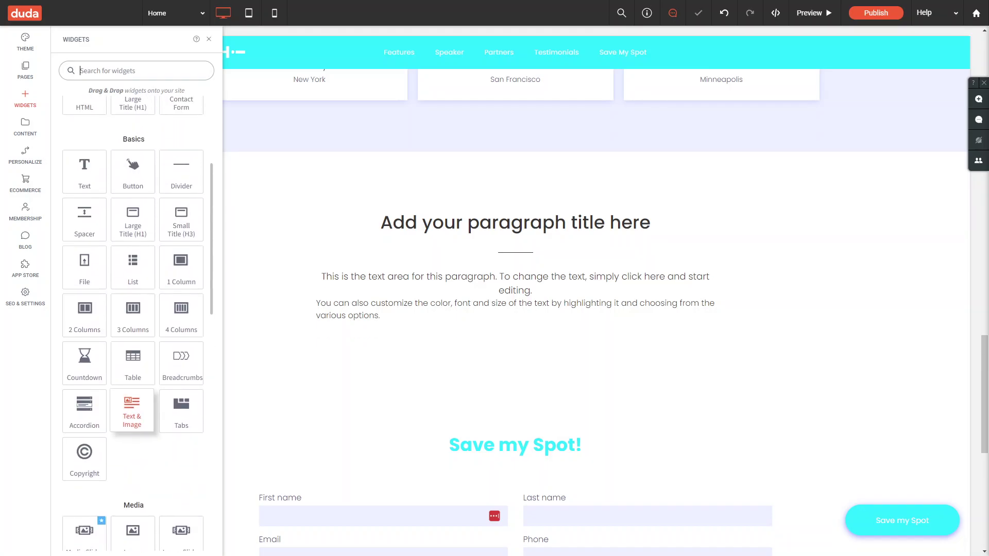
{"action": "scroll", "coordinate": [133, 412], "scroll_direction": "up", "scroll_amount": 1}
{"action": "scroll", "coordinate": [133, 412], "scroll_direction": "down", "scroll_amount": 1}
{"action": "scroll", "coordinate": [132, 381], "scroll_direction": "up", "scroll_amount": 3}
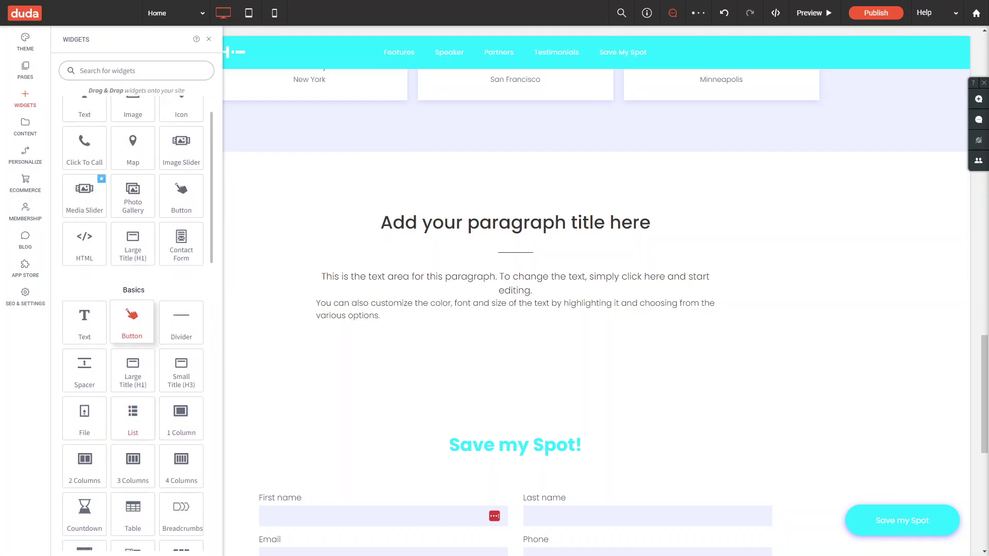
Place an Image widget under the new section's title divider and fill it with the free stock image women-top-working.jpg.
{"action": "left_click_drag", "start_coordinate": [133, 138], "coordinate": [523, 271]}
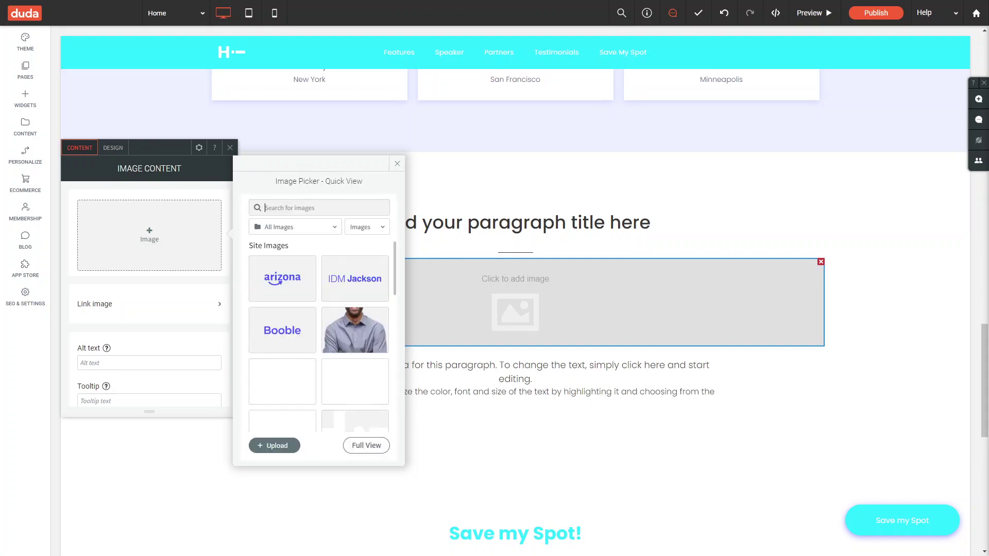
{"action": "scroll", "coordinate": [355, 386], "scroll_direction": "down", "scroll_amount": 1}
{"action": "scroll", "coordinate": [355, 345], "scroll_direction": "down", "scroll_amount": 2}
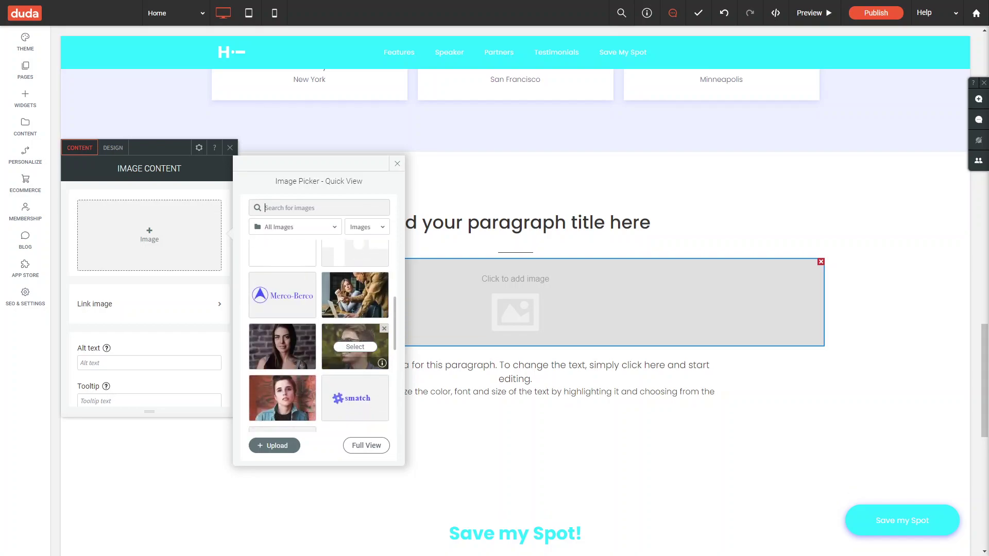
{"action": "scroll", "coordinate": [355, 345], "scroll_direction": "down", "scroll_amount": 1}
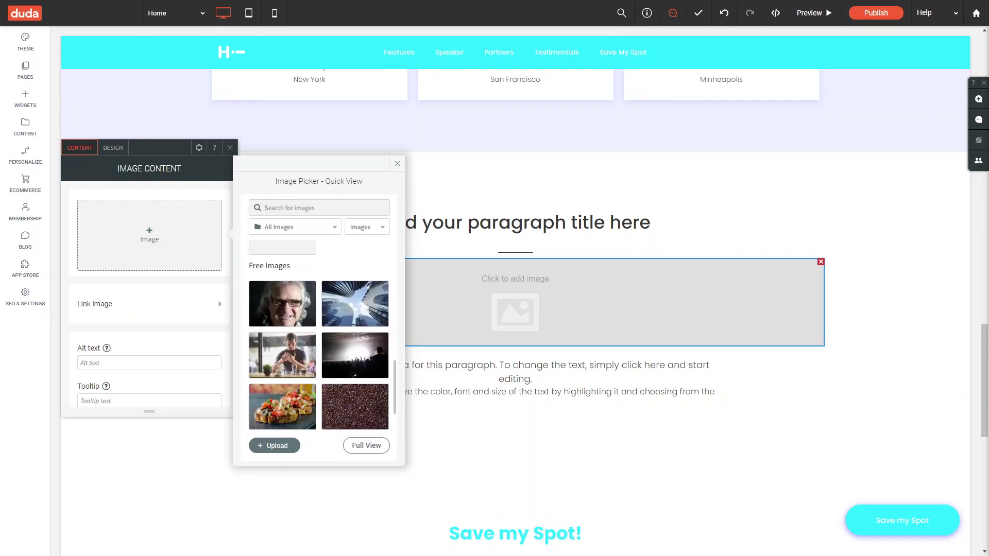
{"action": "scroll", "coordinate": [355, 309], "scroll_direction": "down", "scroll_amount": 5}
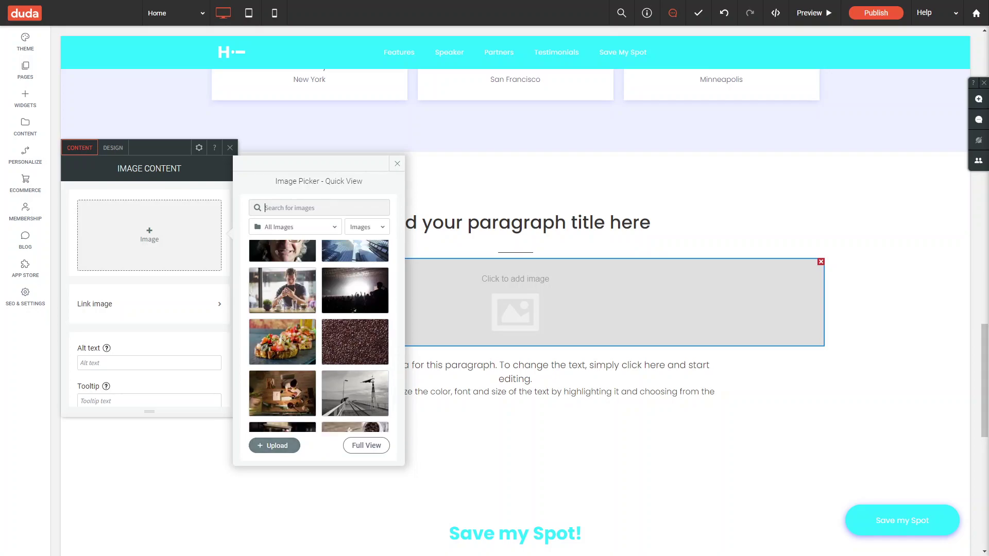
{"action": "scroll", "coordinate": [282, 329], "scroll_direction": "down", "scroll_amount": 1}
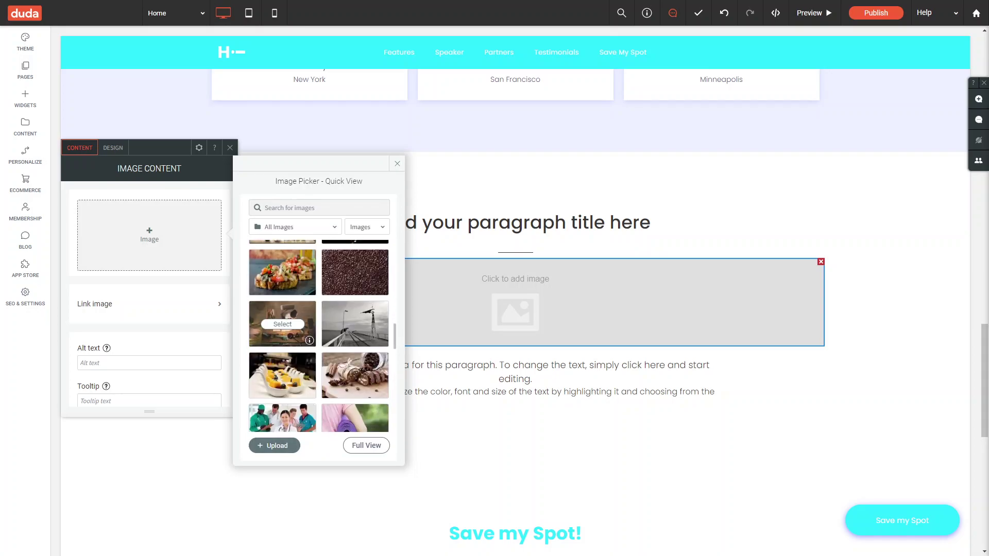
{"action": "left_click", "coordinate": [282, 324]}
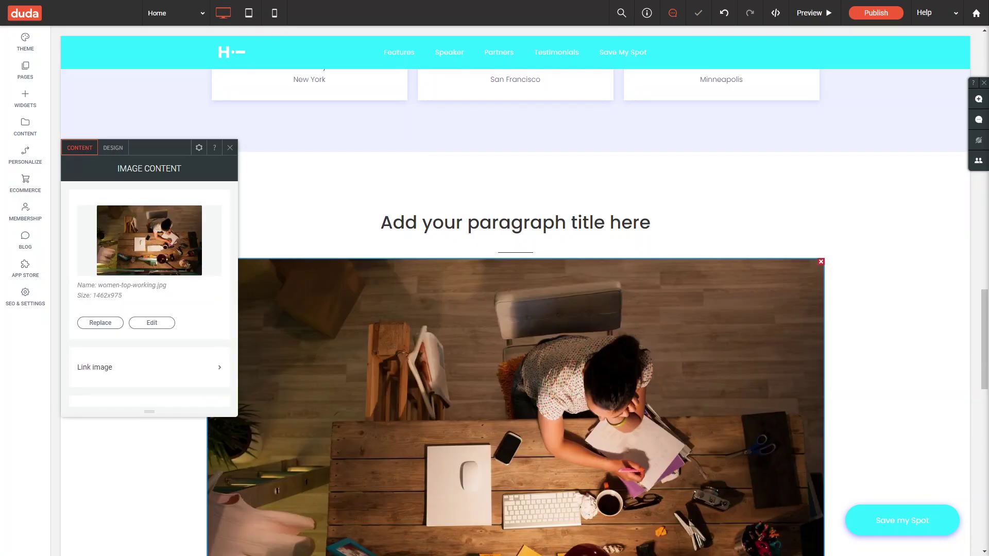
Set the width of the new section's image to 600px in its design settings.
{"action": "scroll", "coordinate": [515, 309], "scroll_direction": "down", "scroll_amount": 5}
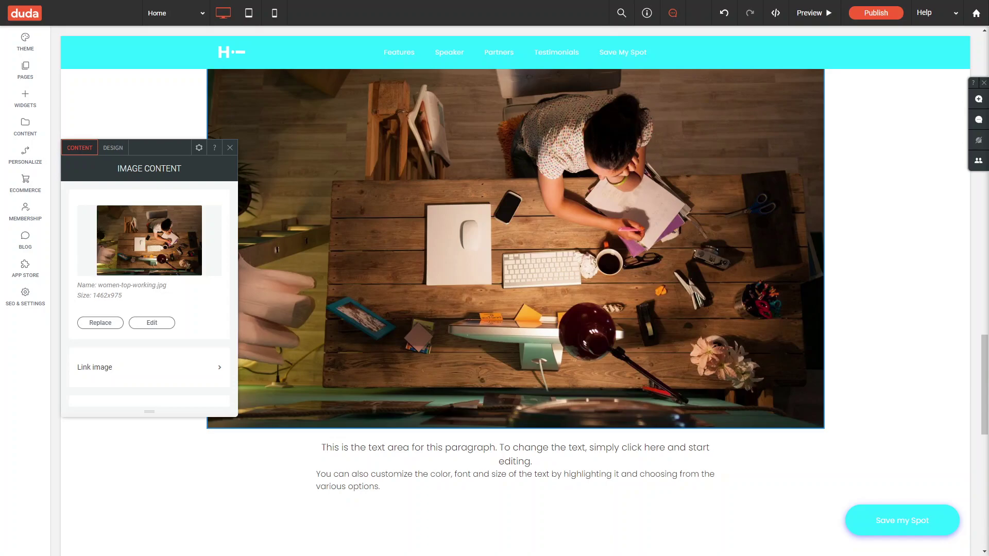
{"action": "left_click", "coordinate": [112, 147]}
{"action": "scroll", "coordinate": [149, 303], "scroll_direction": "down", "scroll_amount": 1}
{"action": "left_click_drag", "start_coordinate": [186, 337], "coordinate": [160, 337]}
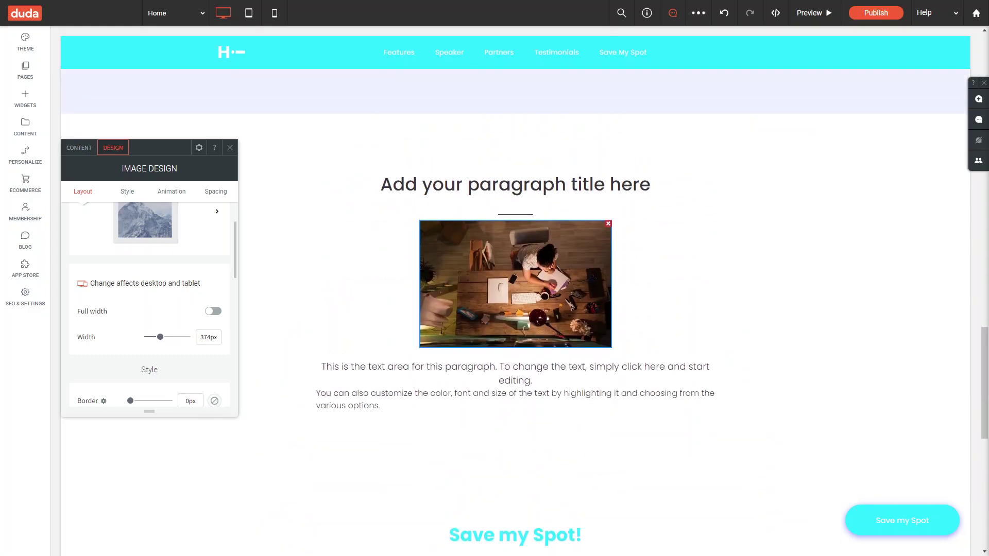
{"action": "left_click_drag", "start_coordinate": [160, 336], "coordinate": [168, 336]}
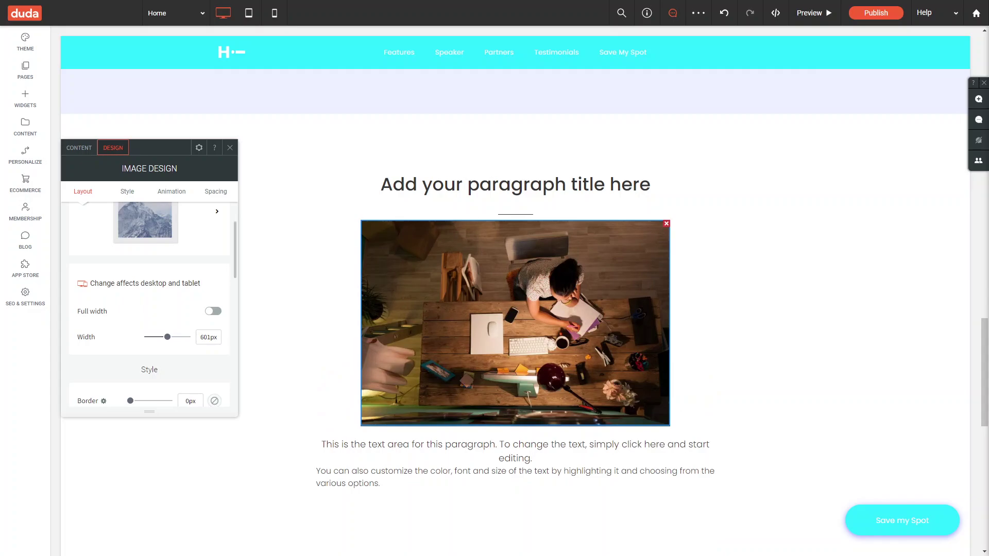
{"action": "key", "text": "BackSpace"}
{"action": "type", "text": "0"}
Review the image's style, link, alt text and tooltip options and close its settings.
{"action": "scroll", "coordinate": [149, 309], "scroll_direction": "down", "scroll_amount": 8}
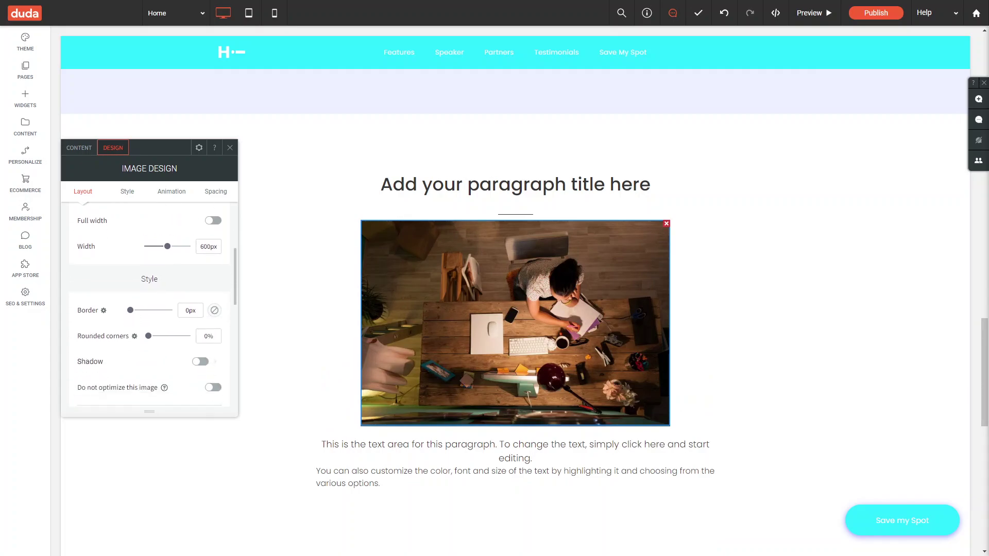
{"action": "scroll", "coordinate": [150, 309], "scroll_direction": "up", "scroll_amount": 8}
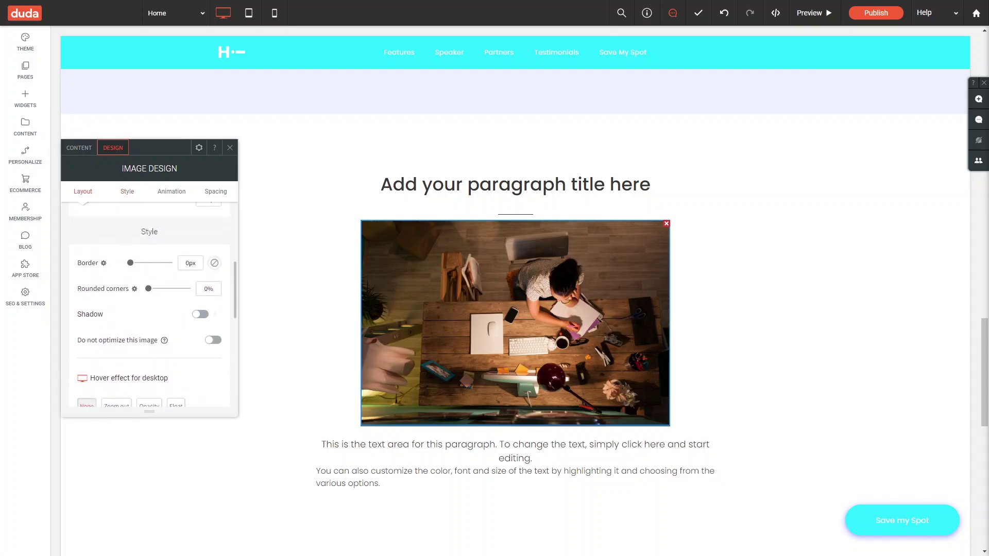
{"action": "scroll", "coordinate": [149, 309], "scroll_direction": "up", "scroll_amount": 2}
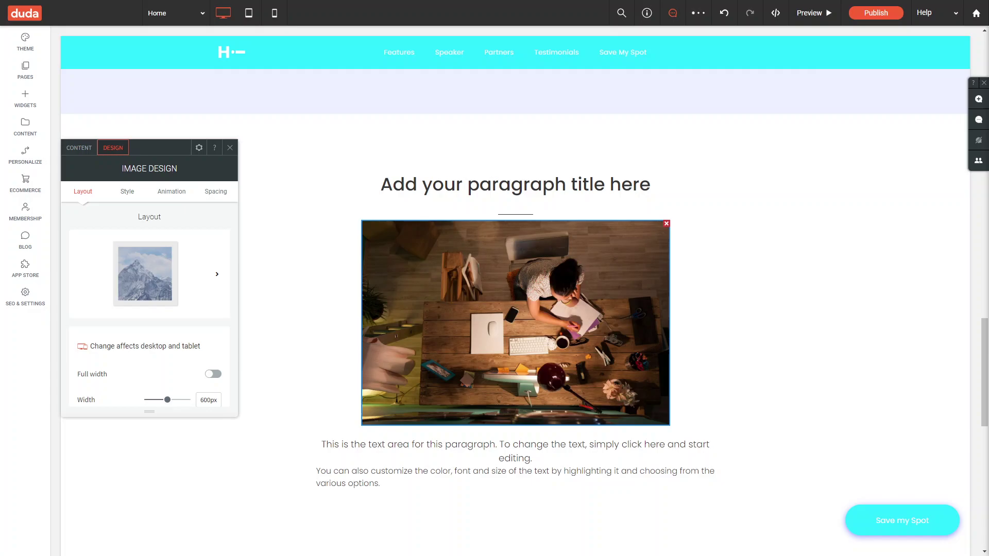
{"action": "left_click", "coordinate": [79, 148]}
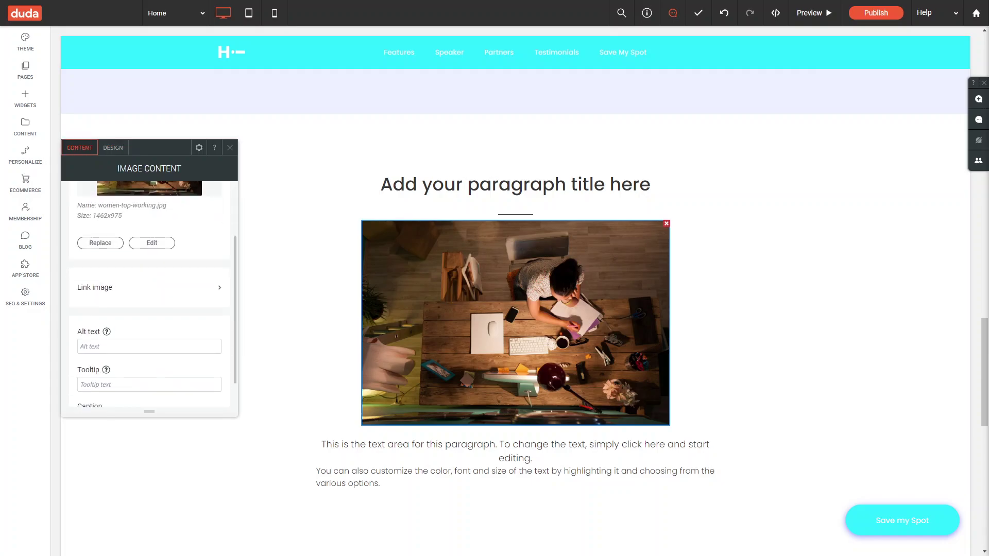
{"action": "scroll", "coordinate": [149, 293], "scroll_direction": "up", "scroll_amount": 1}
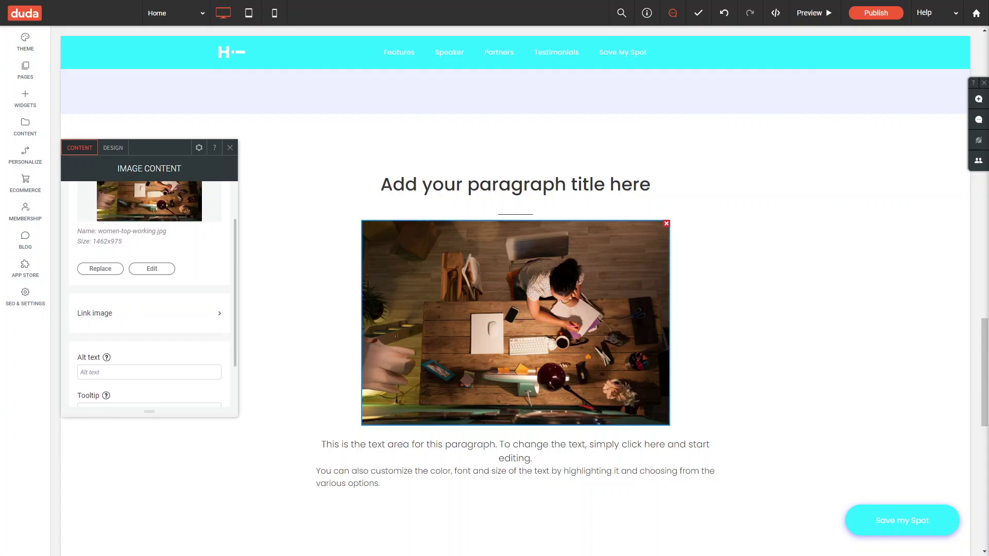
{"action": "key", "text": "Escape"}
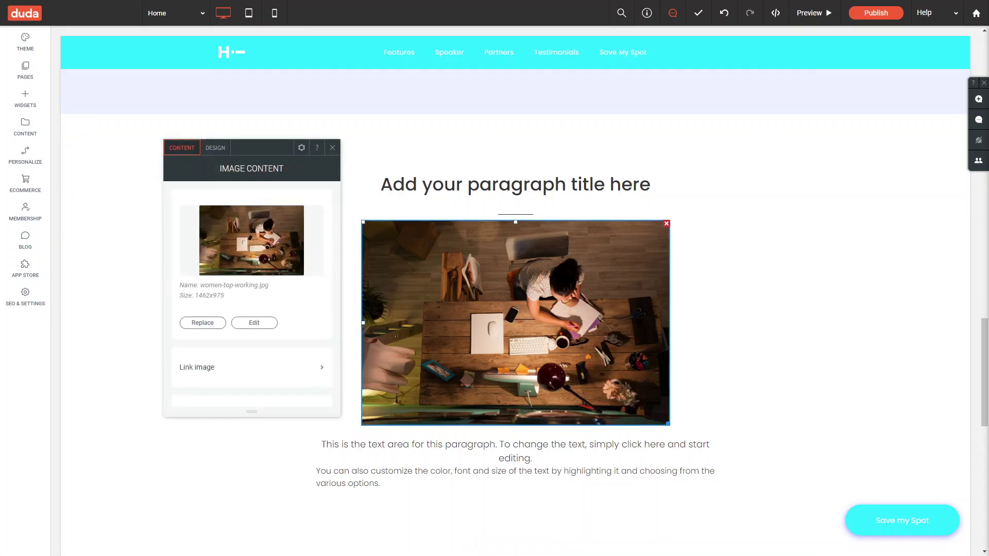
{"action": "key", "text": "Escape"}
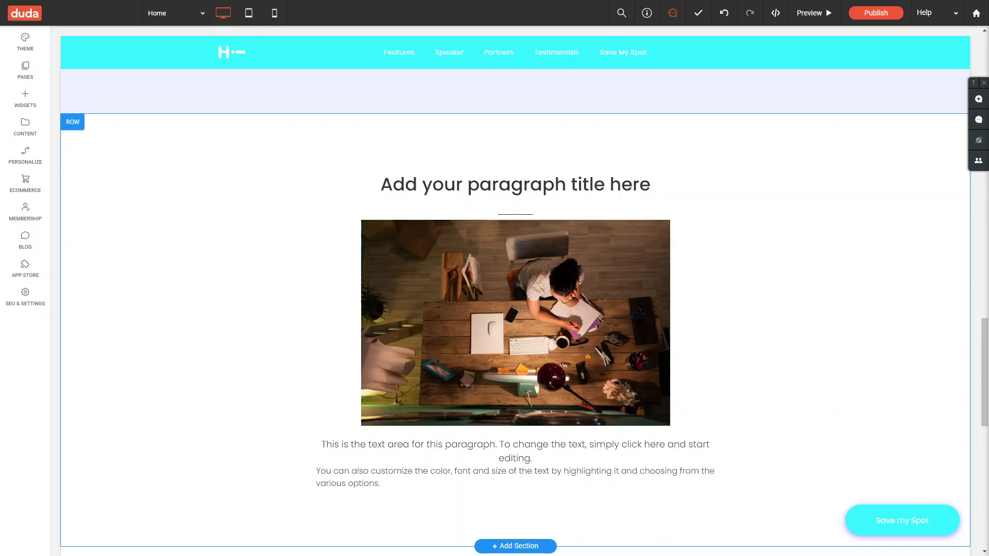
Open the preview of the site.
{"action": "scroll", "coordinate": [515, 296], "scroll_direction": "up", "scroll_amount": 10}
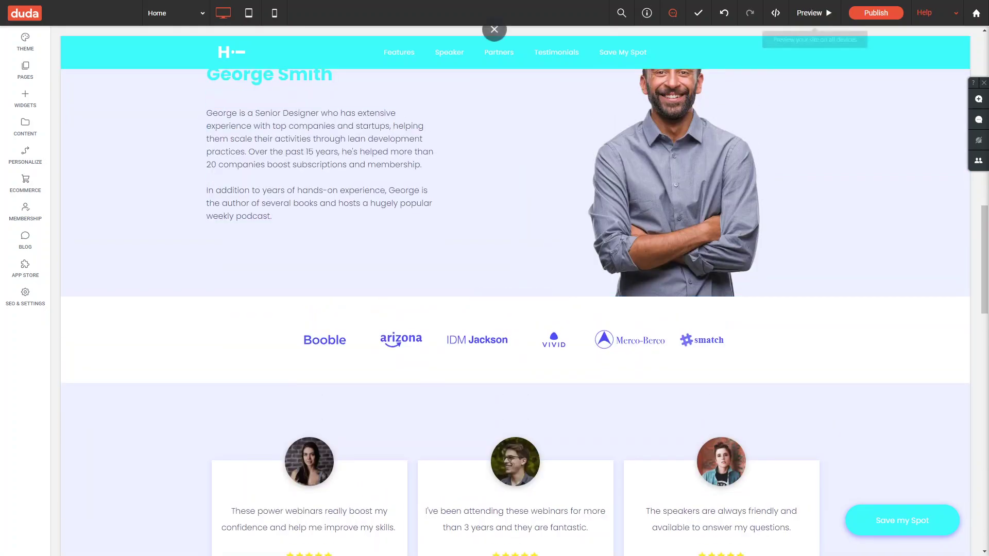
{"action": "left_click", "coordinate": [814, 13]}
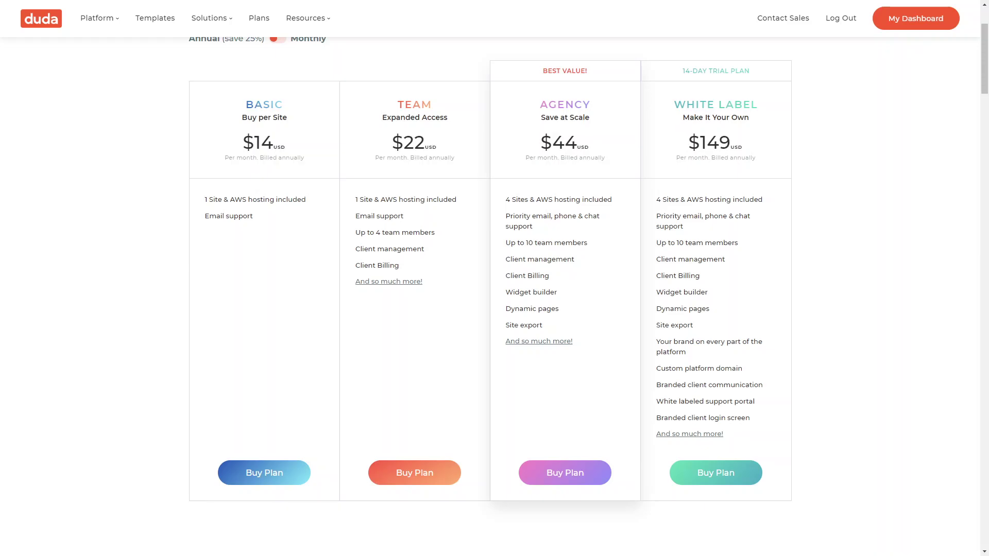
Compare the Basic, Team, Agency and White Label plans on the pricing page.
{"action": "scroll", "coordinate": [495, 289], "scroll_direction": "down", "scroll_amount": 4}
{"action": "scroll", "coordinate": [495, 289], "scroll_direction": "up", "scroll_amount": 4}
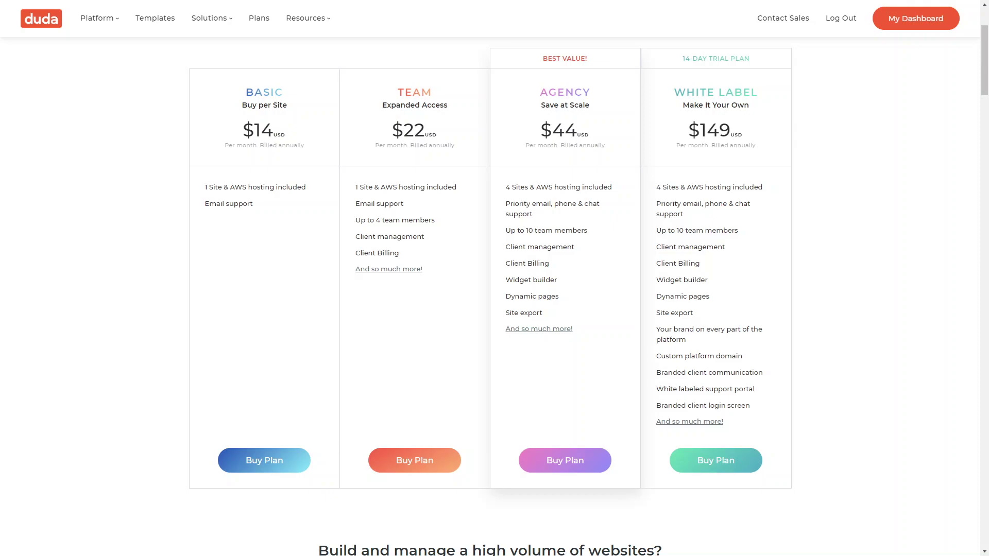
Review what the Custom plan for a high volume of websites offers on the pricing page.
{"action": "scroll", "coordinate": [494, 278], "scroll_direction": "down", "scroll_amount": 6}
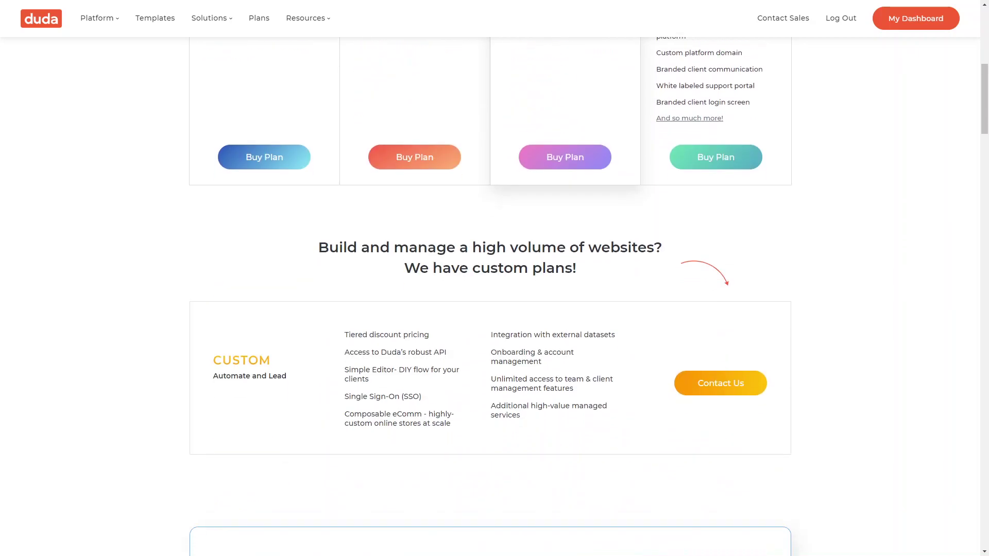
{"action": "scroll", "coordinate": [492, 297], "scroll_direction": "down", "scroll_amount": 1}
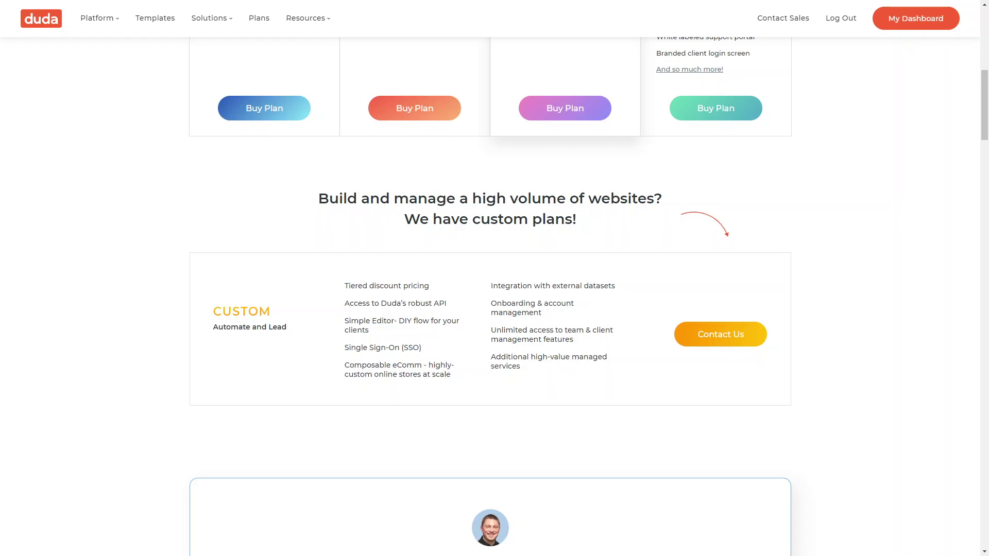
{"action": "scroll", "coordinate": [494, 278], "scroll_direction": "down", "scroll_amount": 3}
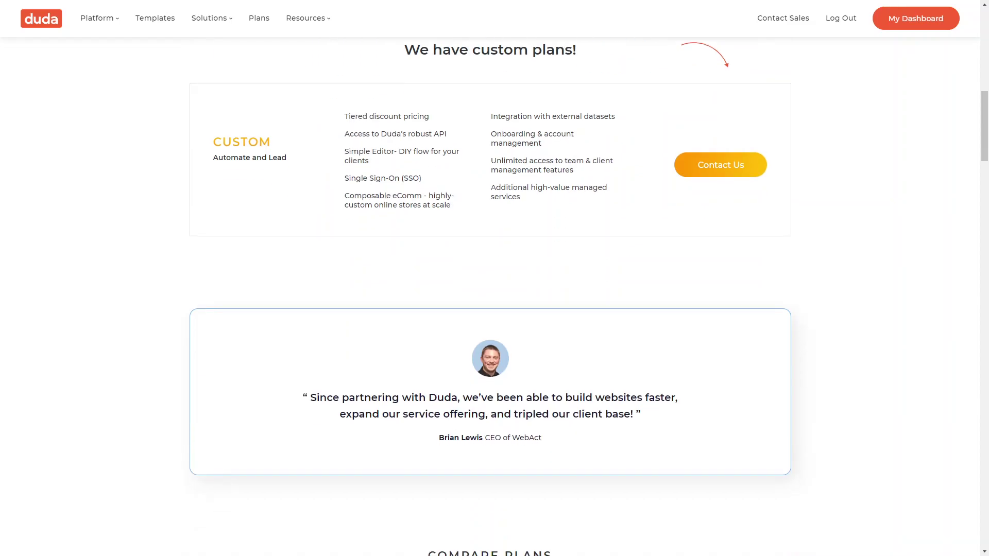
Examine the Compare Plans table for website, support, team collaboration and client management features, and return to the plan overview.
{"action": "scroll", "coordinate": [495, 278], "scroll_direction": "down", "scroll_amount": 2}
{"action": "scroll", "coordinate": [494, 278], "scroll_direction": "down", "scroll_amount": 4}
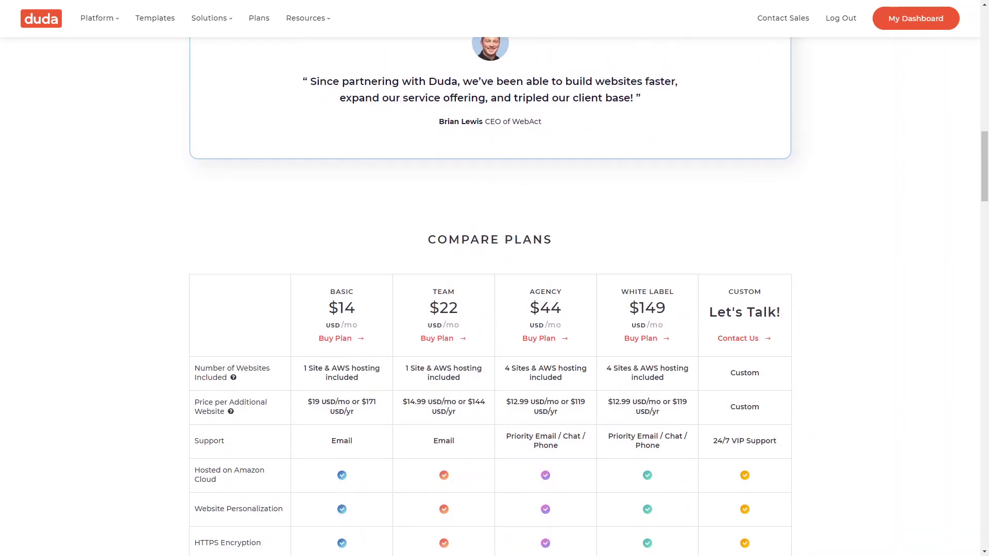
{"action": "scroll", "coordinate": [494, 278], "scroll_direction": "down", "scroll_amount": 4}
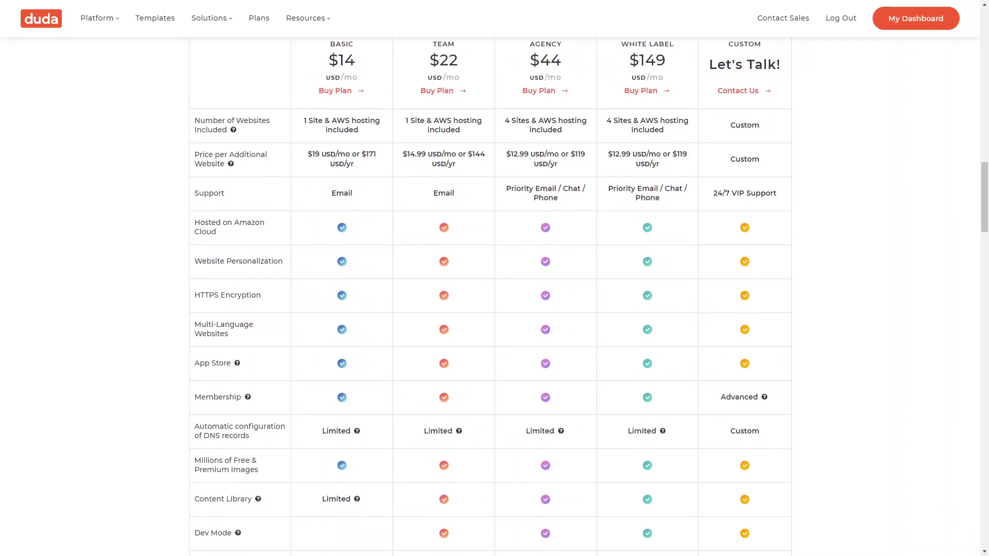
{"action": "scroll", "coordinate": [494, 278], "scroll_direction": "up", "scroll_amount": 3}
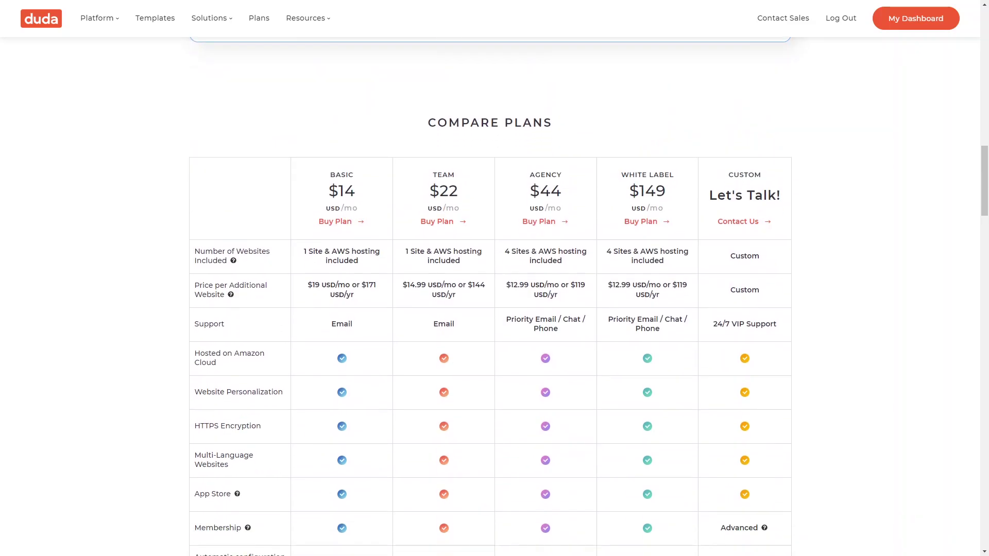
{"action": "scroll", "coordinate": [494, 278], "scroll_direction": "down", "scroll_amount": 3}
{"action": "scroll", "coordinate": [494, 278], "scroll_direction": "up", "scroll_amount": 4}
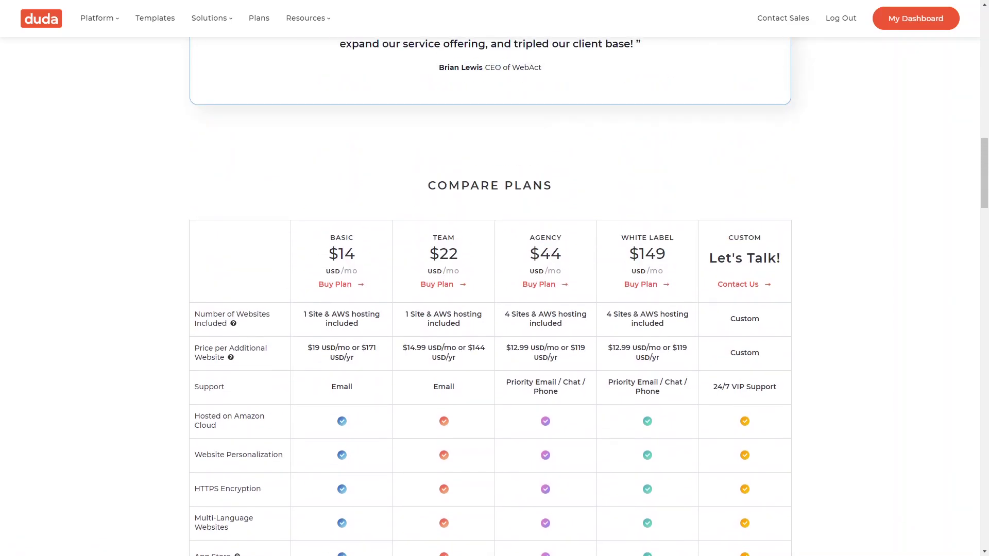
{"action": "scroll", "coordinate": [495, 278], "scroll_direction": "down", "scroll_amount": 14}
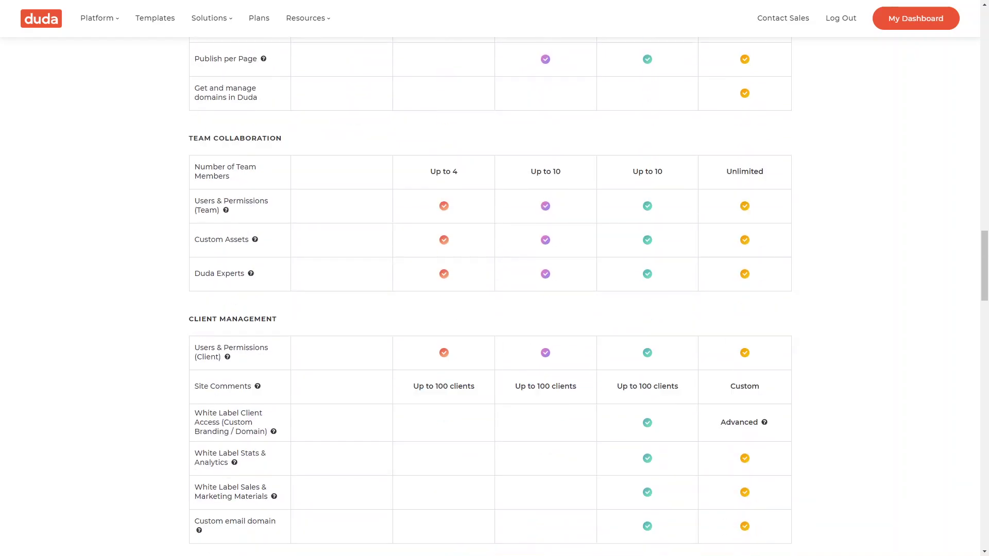
{"action": "scroll", "coordinate": [494, 278], "scroll_direction": "up", "scroll_amount": 9}
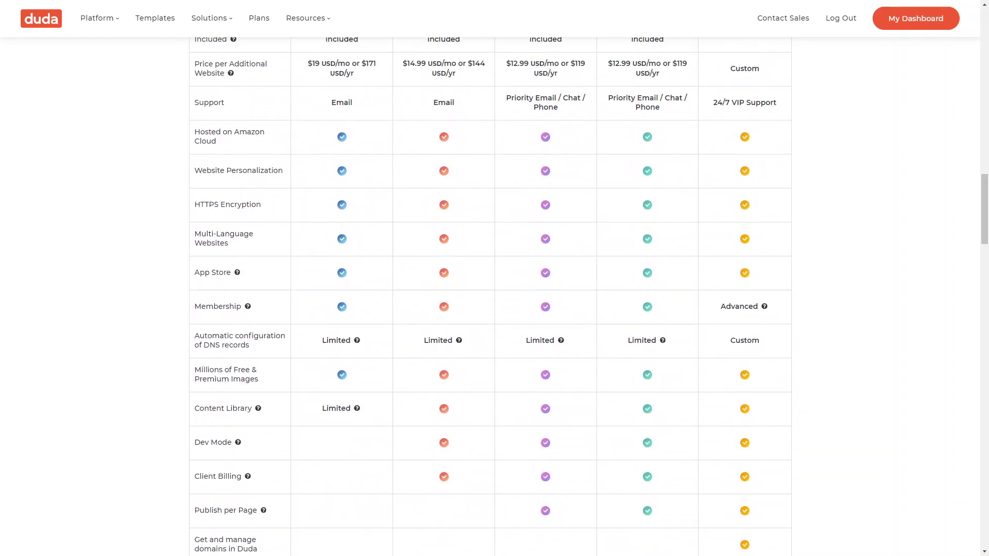
{"action": "scroll", "coordinate": [495, 278], "scroll_direction": "up", "scroll_amount": 20}
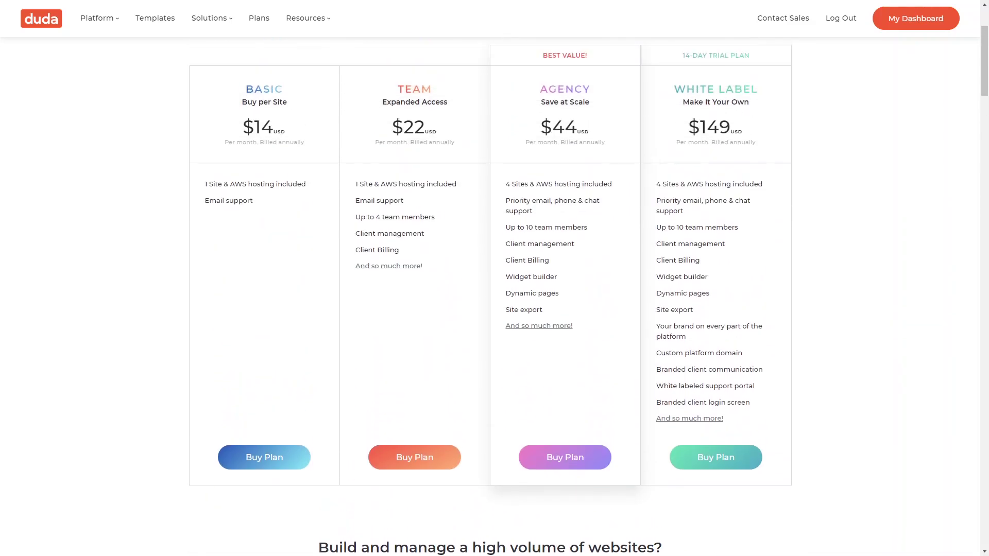
{"action": "scroll", "coordinate": [495, 278], "scroll_direction": "up", "scroll_amount": 1}
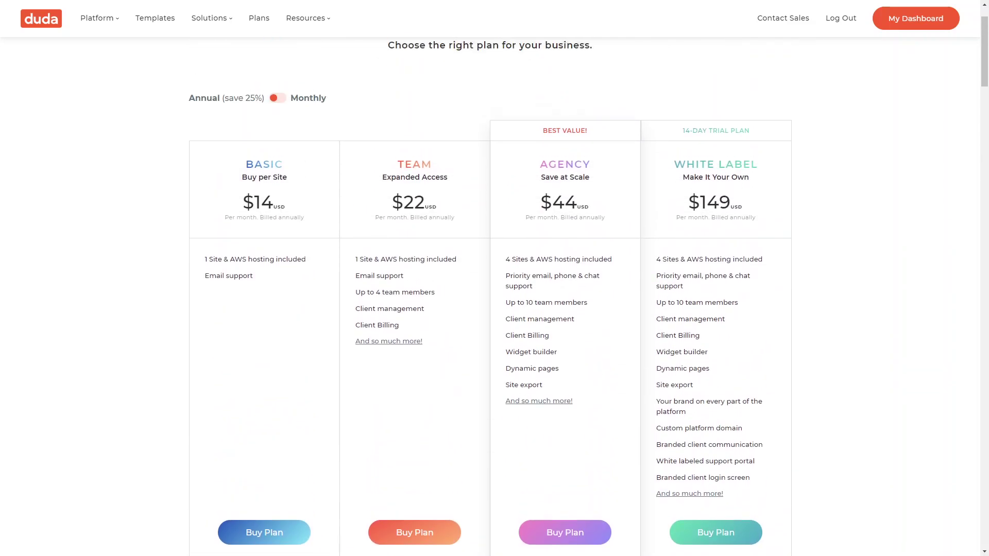